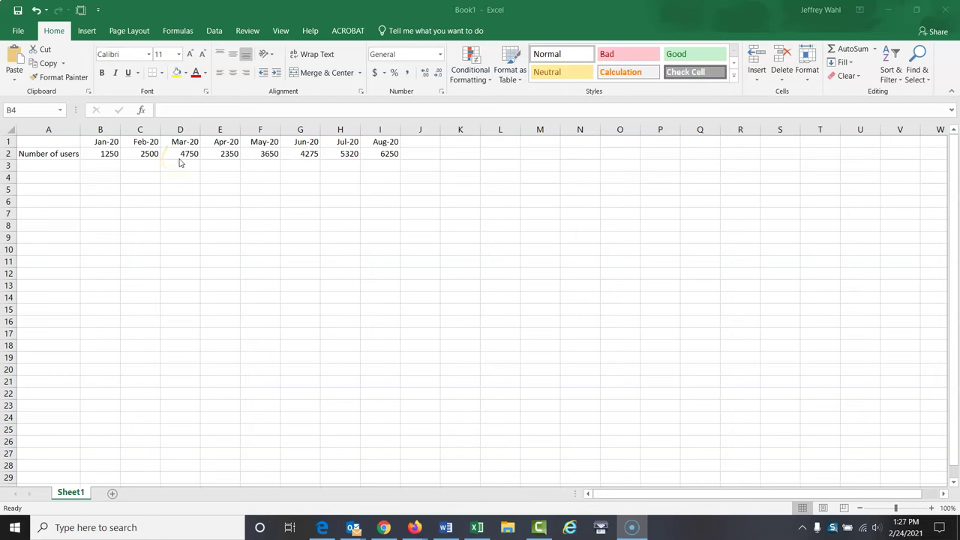
Select A1:I2 and choose Clustered Column from the Recommended Charts suggestions.
left_click(52, 142)
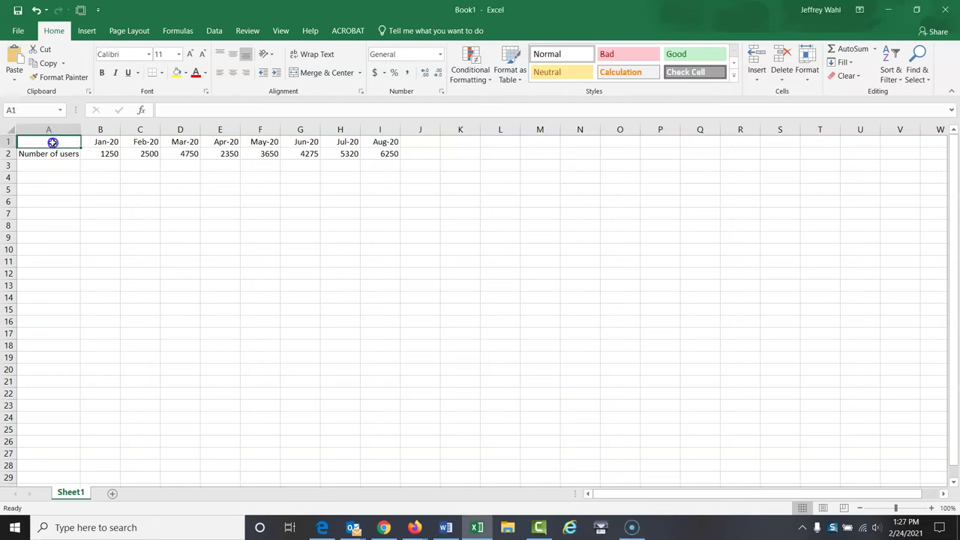
left_click_drag(53, 143, 365, 155)
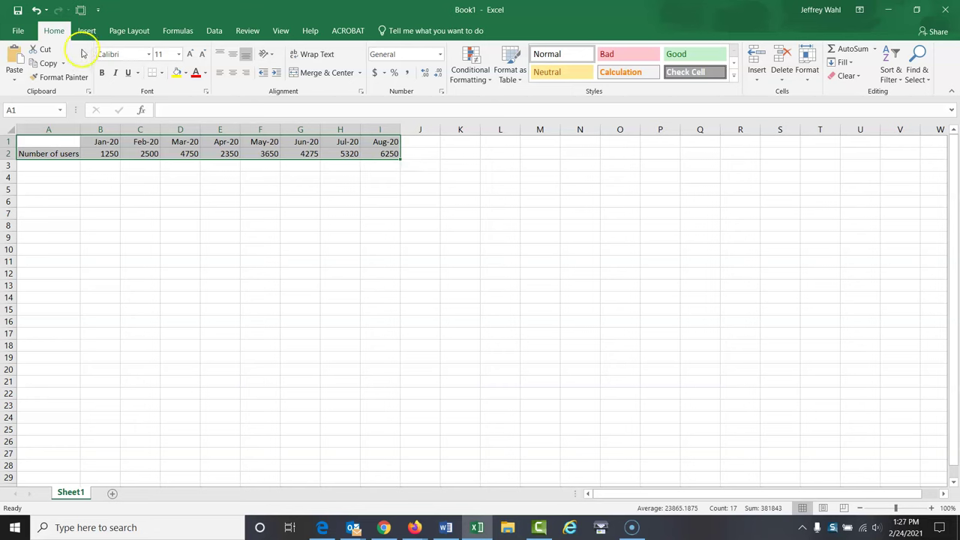
left_click(87, 31)
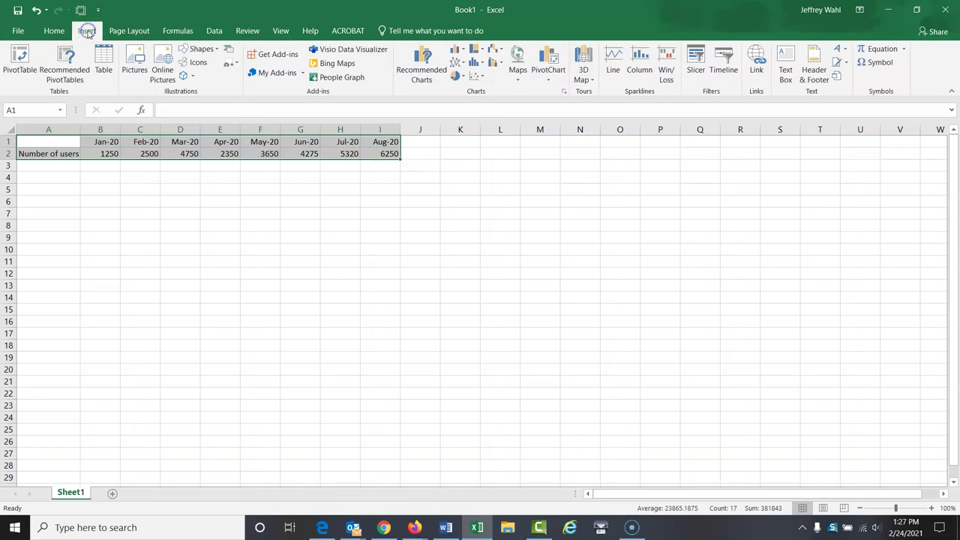
left_click(422, 78)
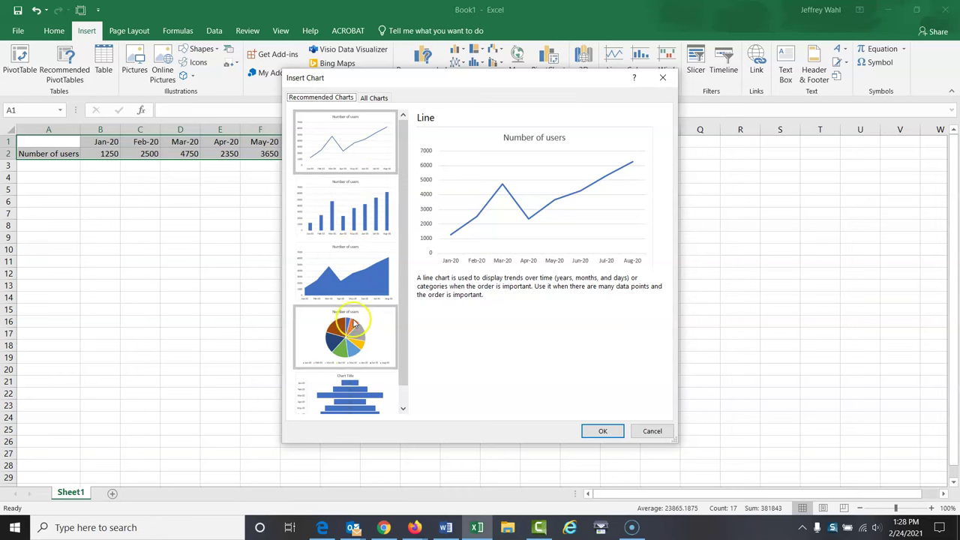
left_click(373, 100)
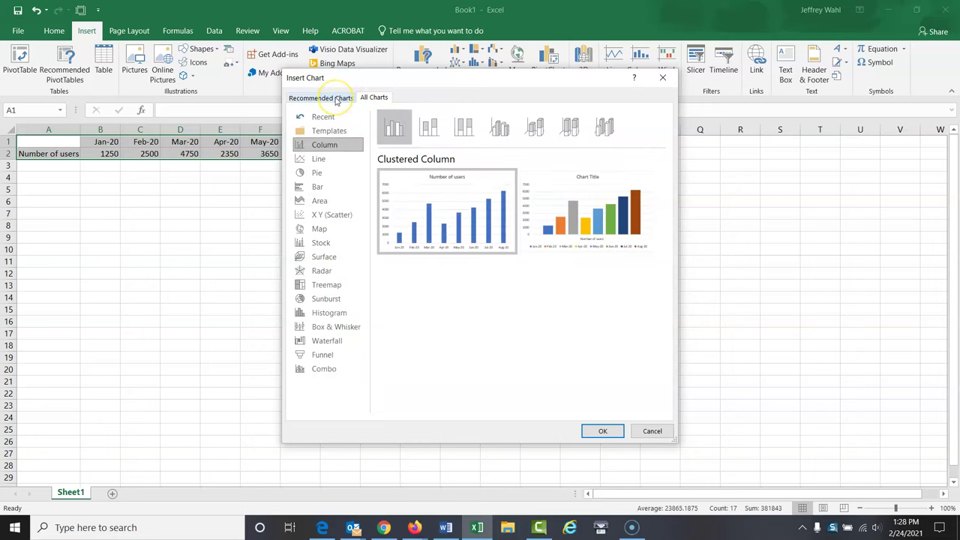
left_click(336, 99)
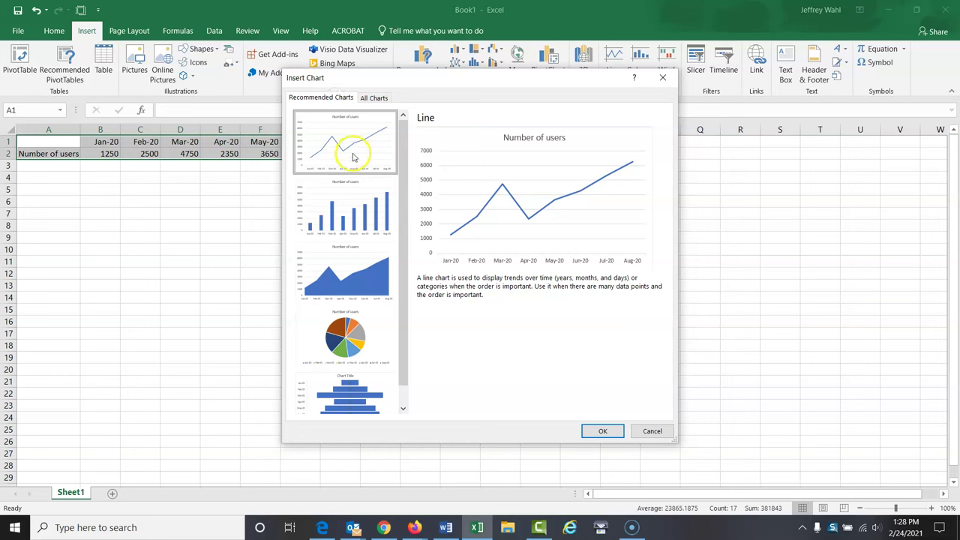
left_click(354, 215)
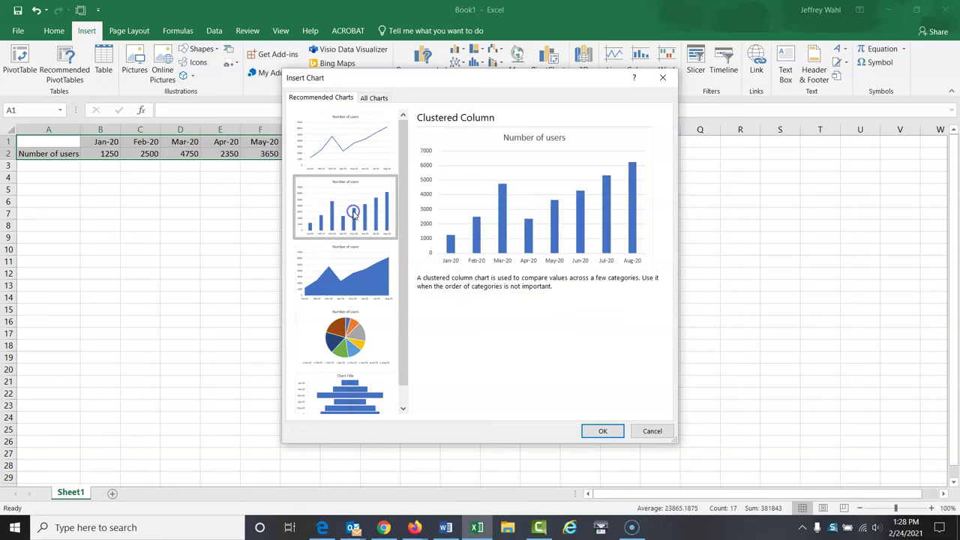
Insert the column chart, move it below the data, and retitle it 'Library Database Users'.
left_click(600, 429)
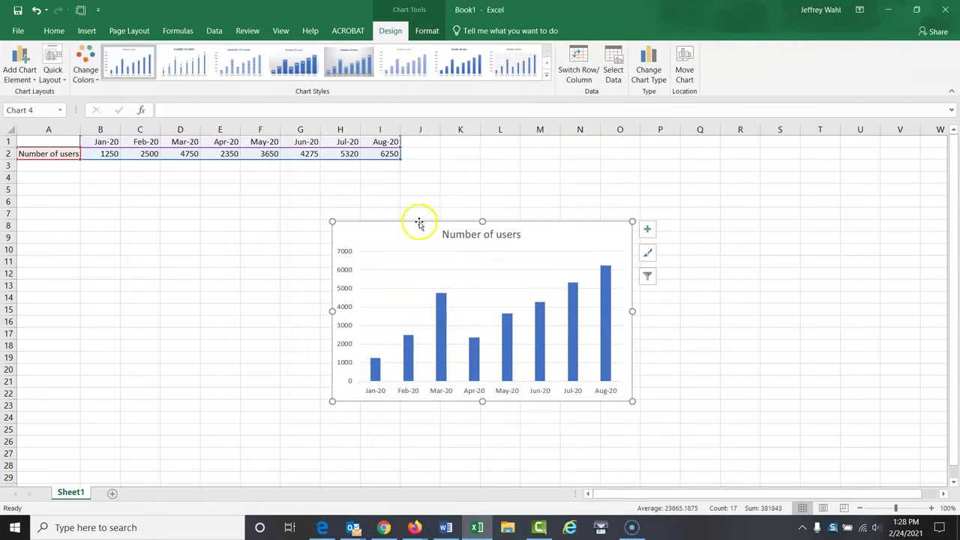
left_click_drag(420, 223, 151, 192)
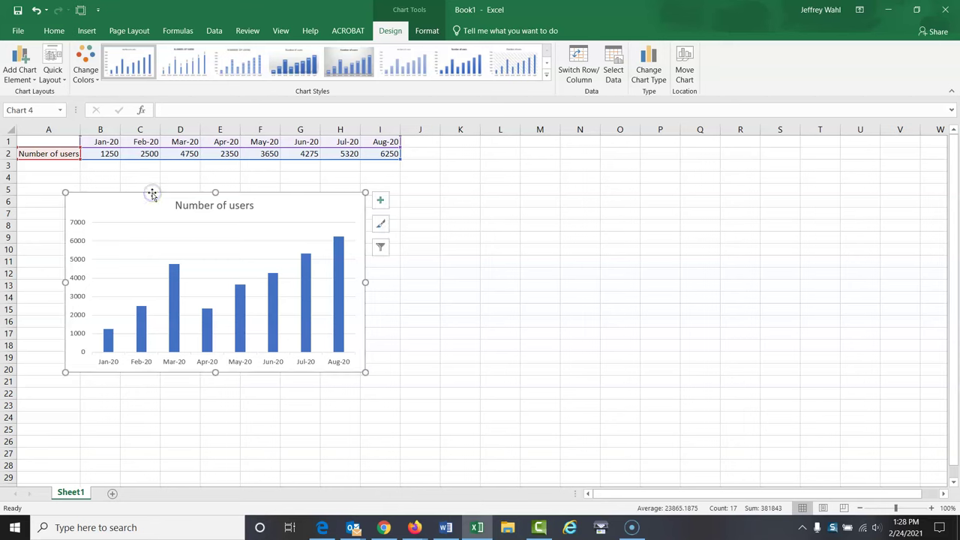
left_click(248, 210)
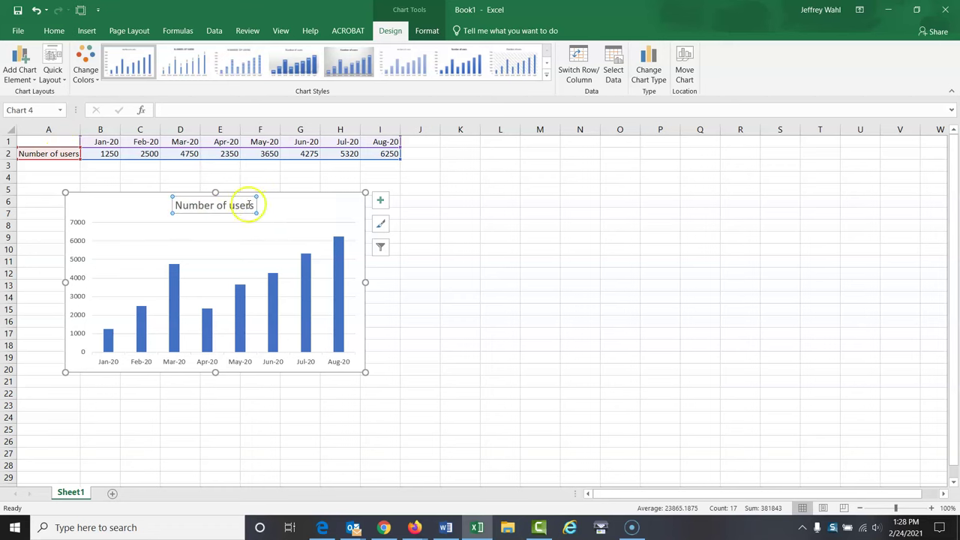
left_click(175, 205)
key("Delete")
key("Delete")
key("Delete")
key("Delete")
key("Delete")
key("Delete")
key("Delete")
key("Delete")
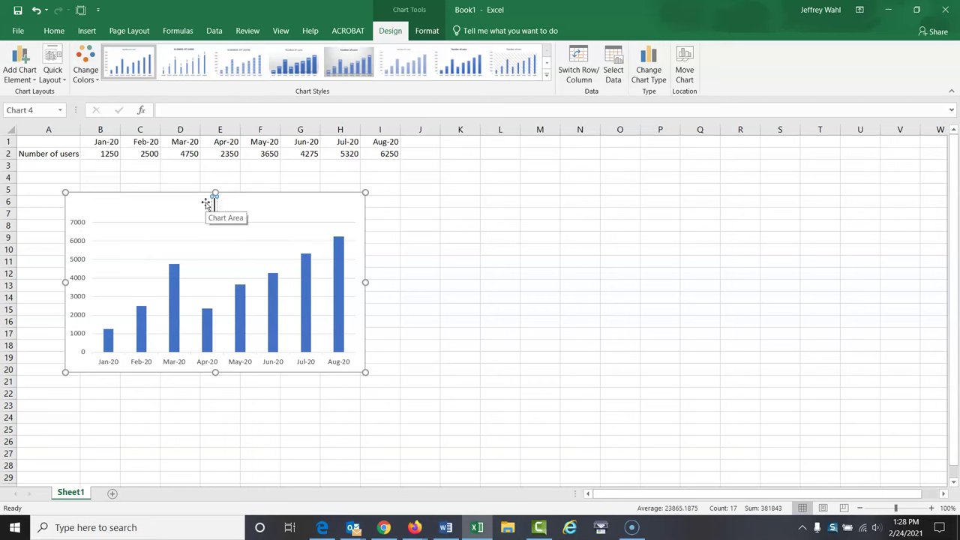
type("Library Database")
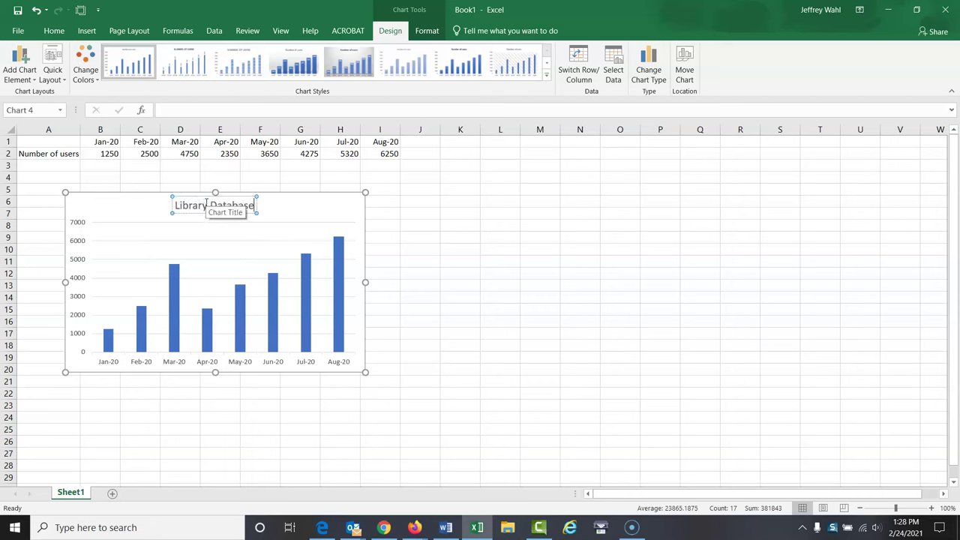
type(" Users")
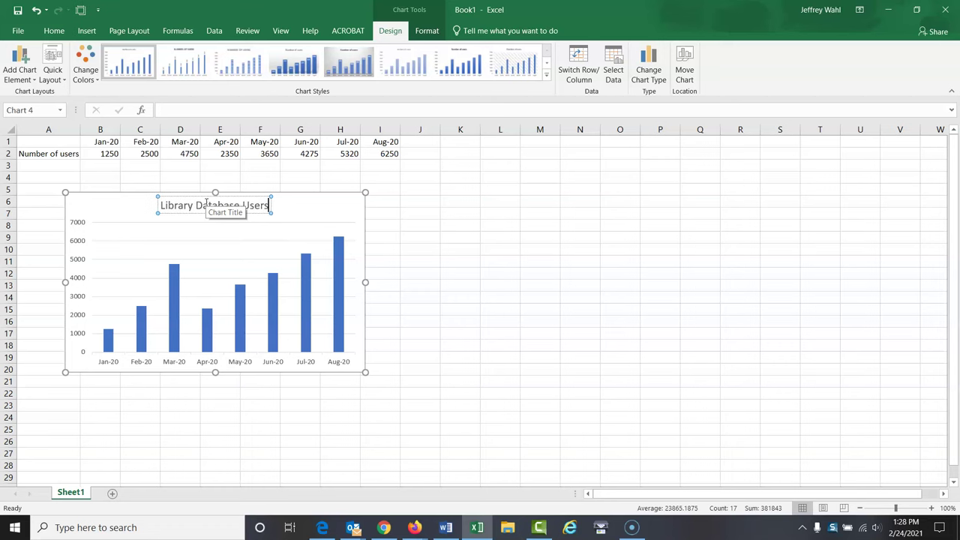
left_click(550, 203)
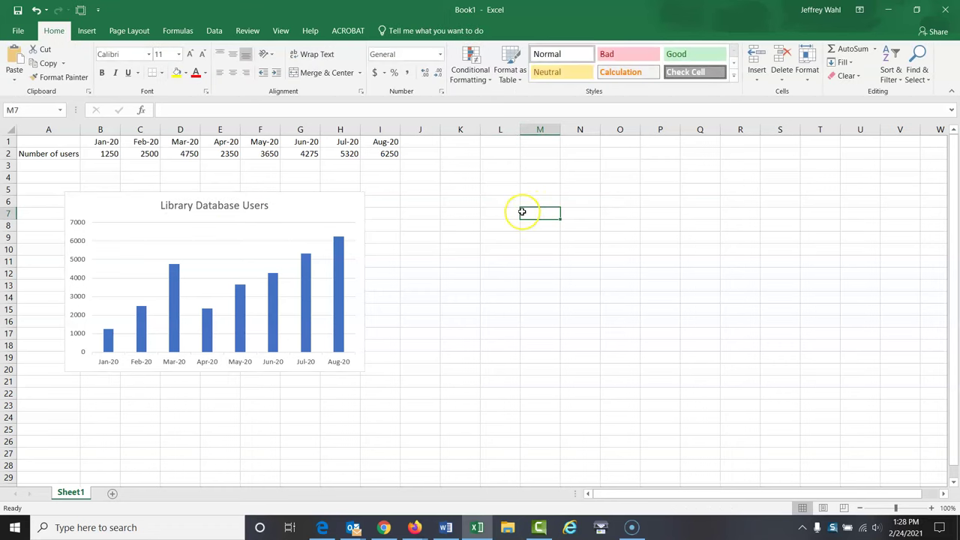
left_click(296, 228)
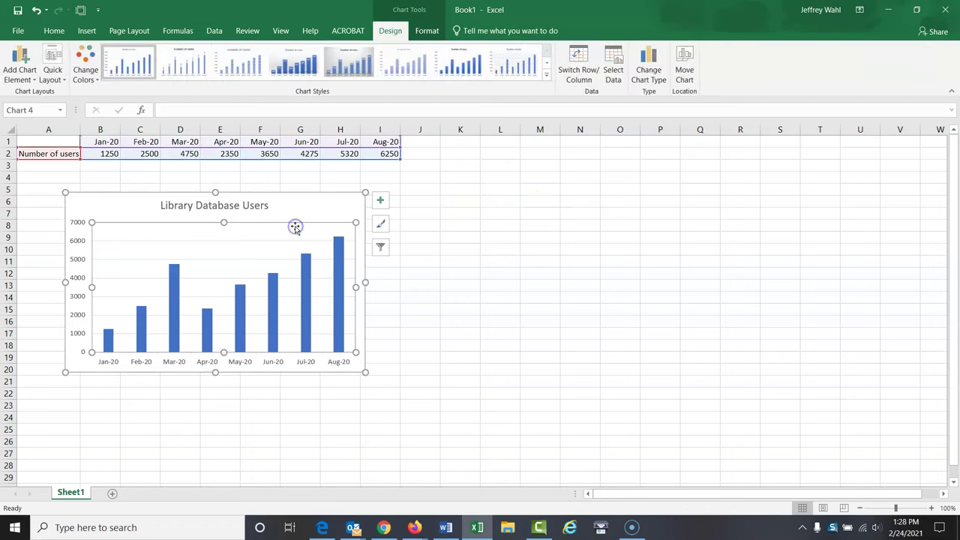
left_click(381, 206)
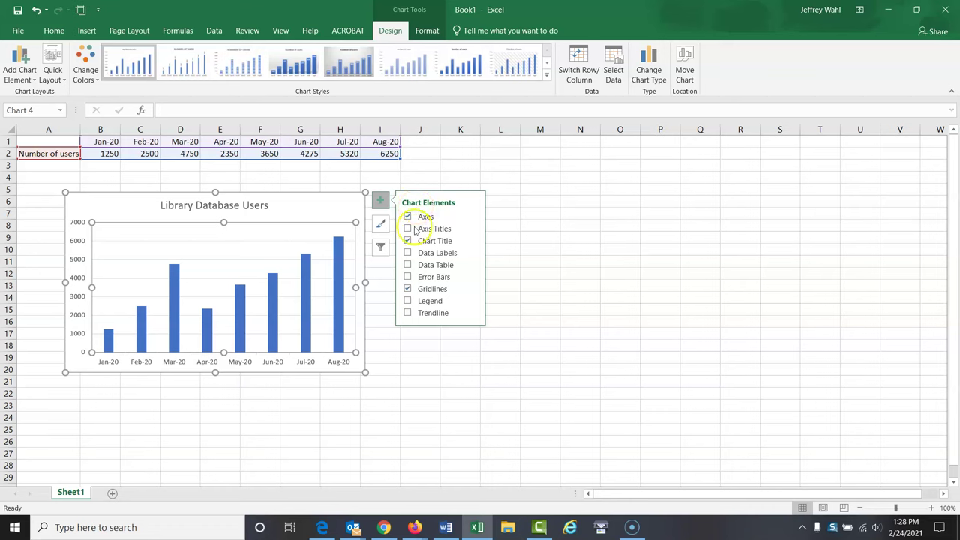
left_click(408, 300)
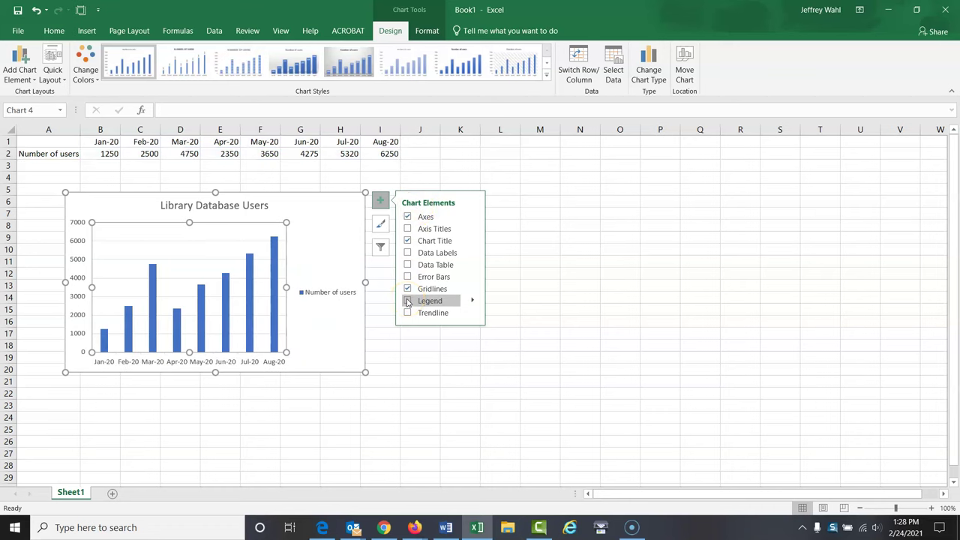
left_click(408, 301)
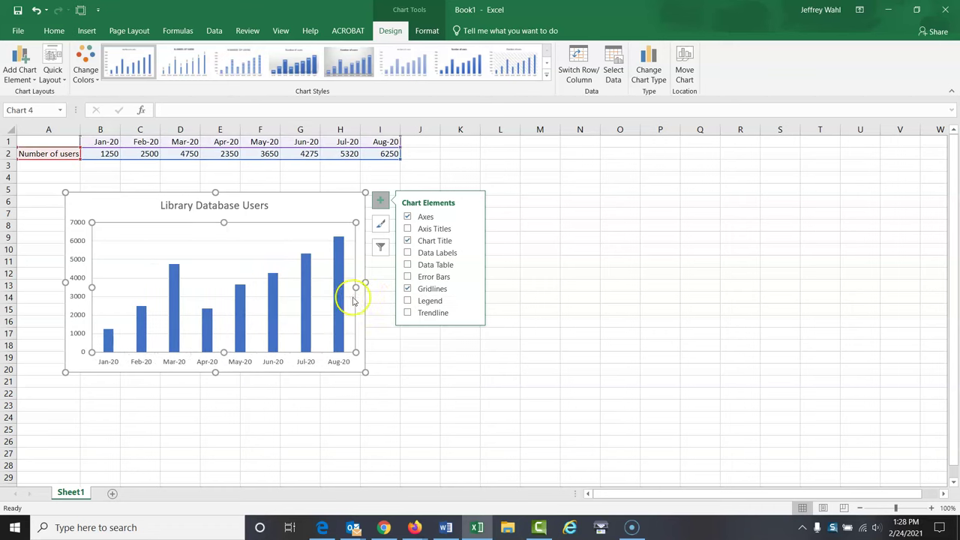
left_click(380, 223)
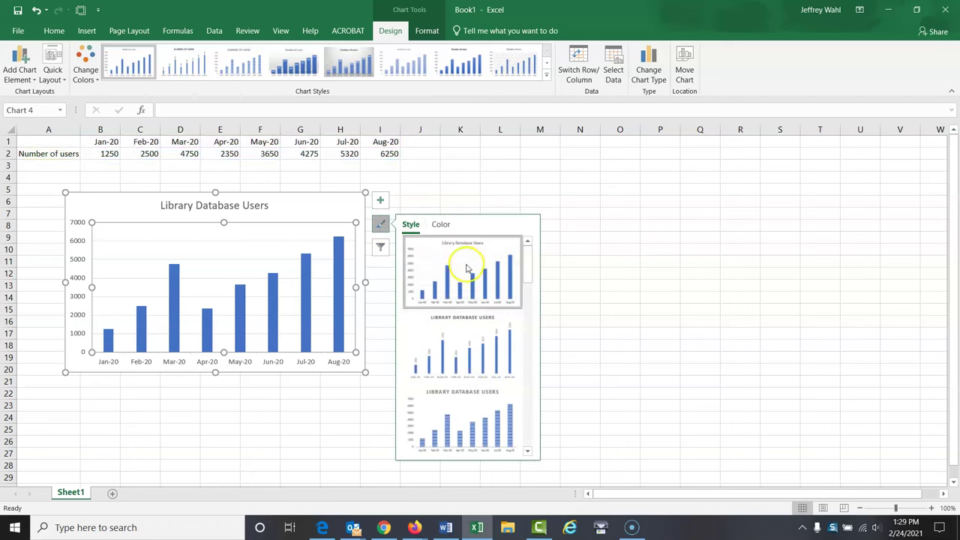
left_click(381, 248)
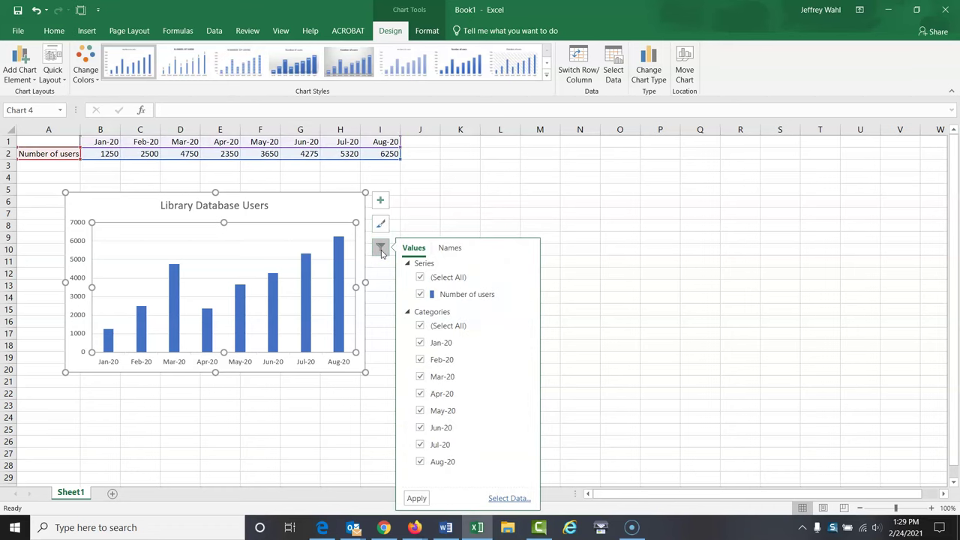
left_click(442, 214)
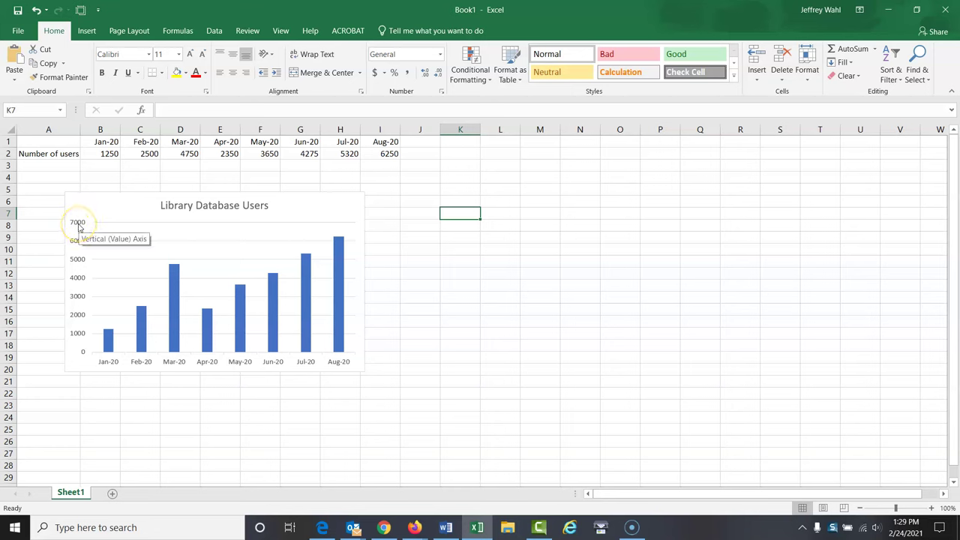
Open the Format Chart Area pane from the chart, then close it again.
left_click(79, 228)
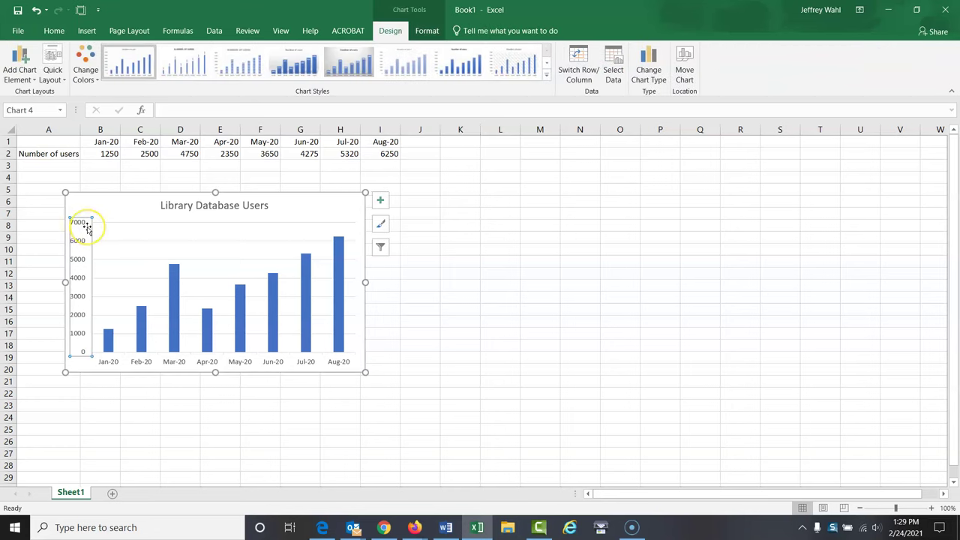
right_click(87, 227)
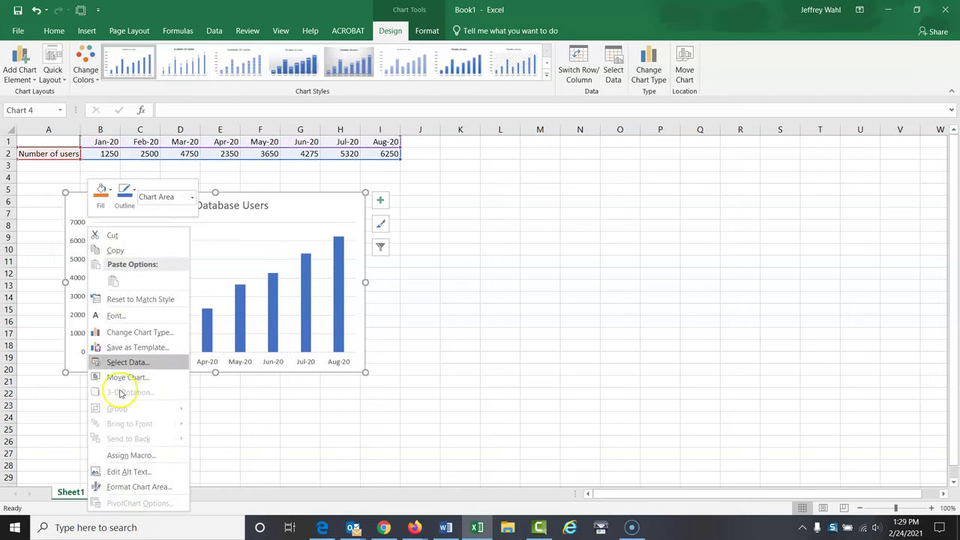
left_click(124, 488)
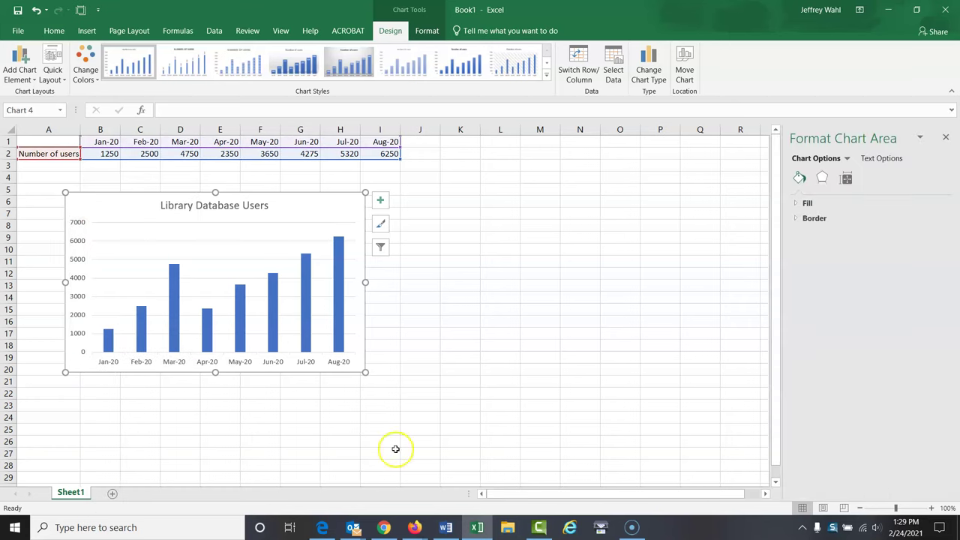
left_click(455, 201)
left_click(87, 233)
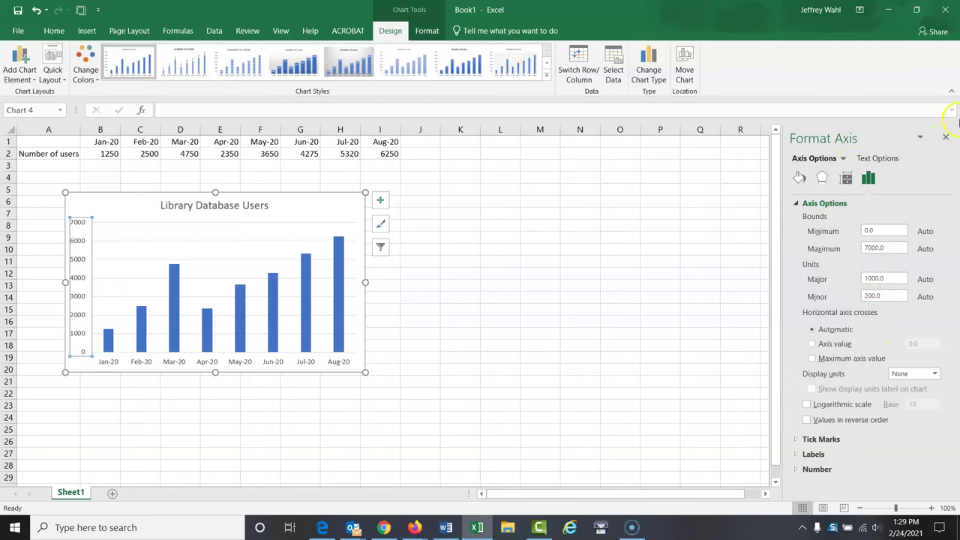
left_click(945, 138)
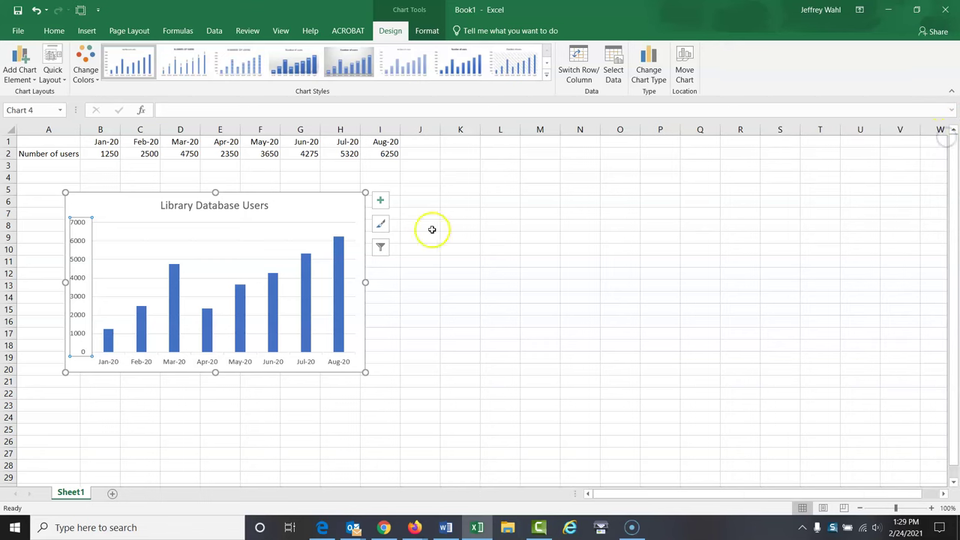
Open the Format Axis pane for the vertical value axis, showing bounds 0 to 7000.
right_click(85, 255)
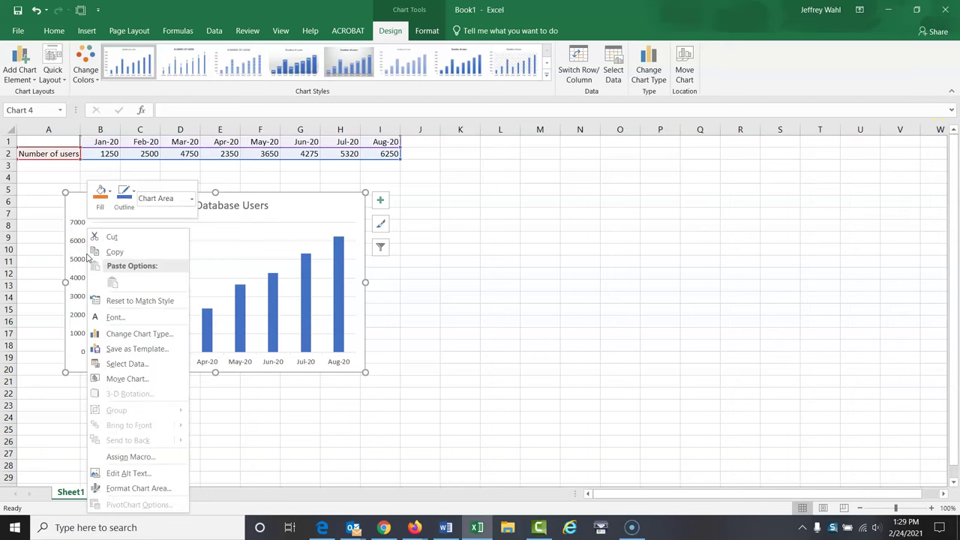
left_click(86, 251)
left_click(79, 235)
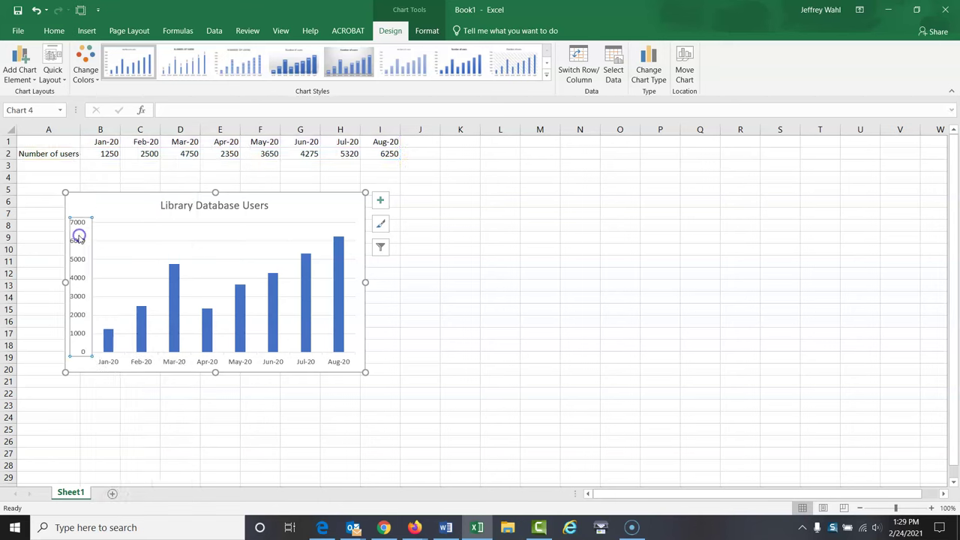
right_click(80, 218)
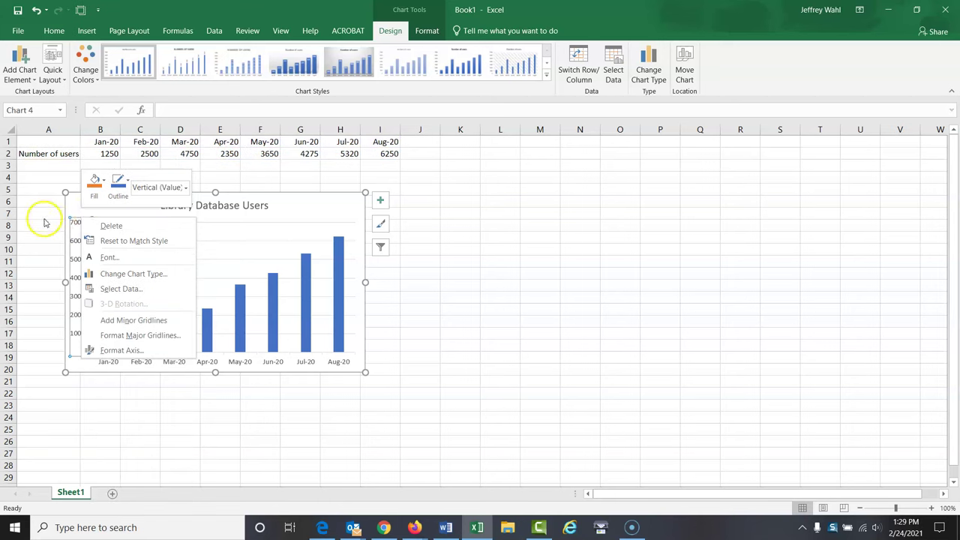
left_click(45, 219)
left_click(80, 233)
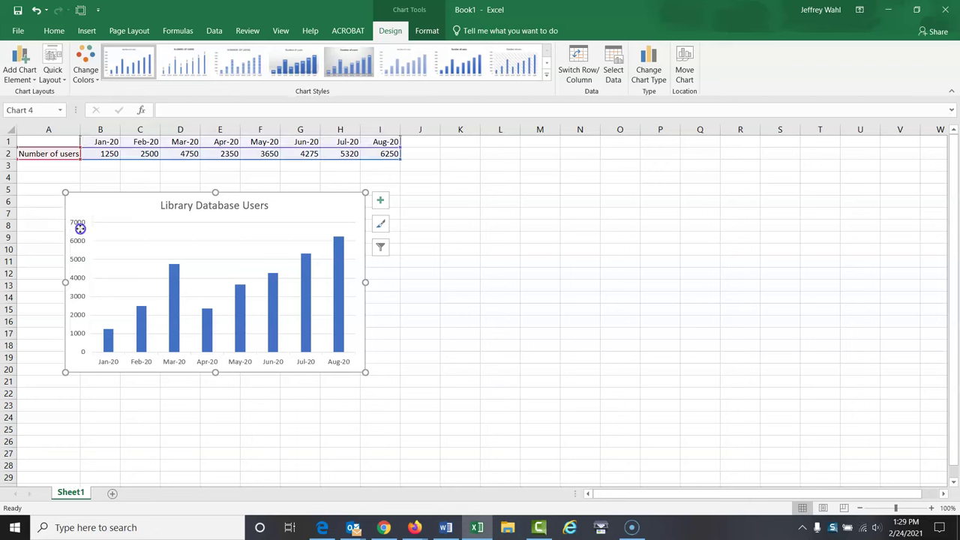
left_click(424, 306)
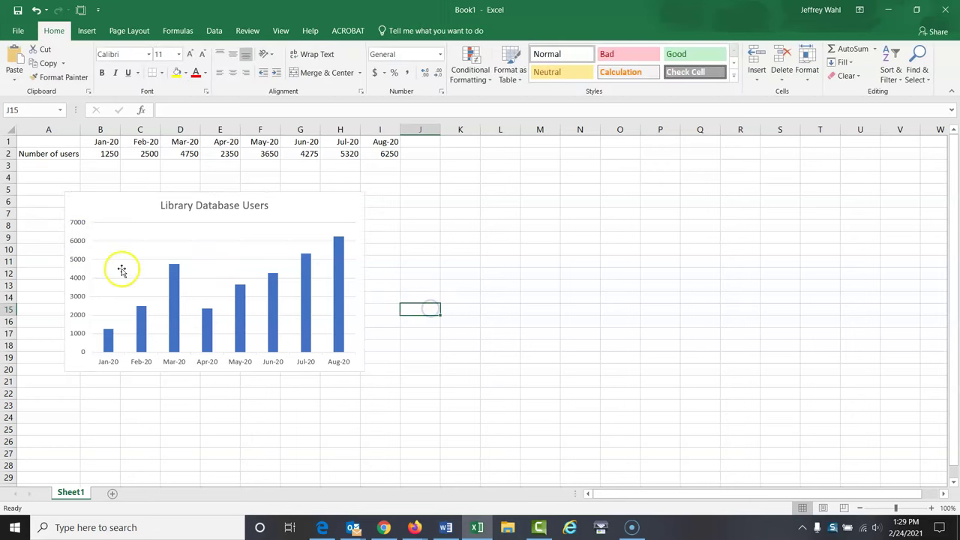
left_click(76, 263)
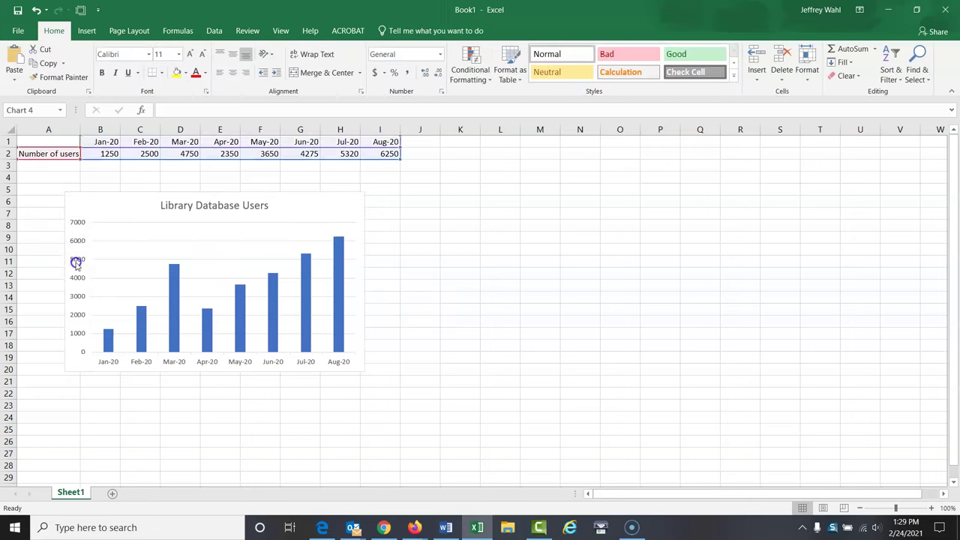
right_click(82, 219)
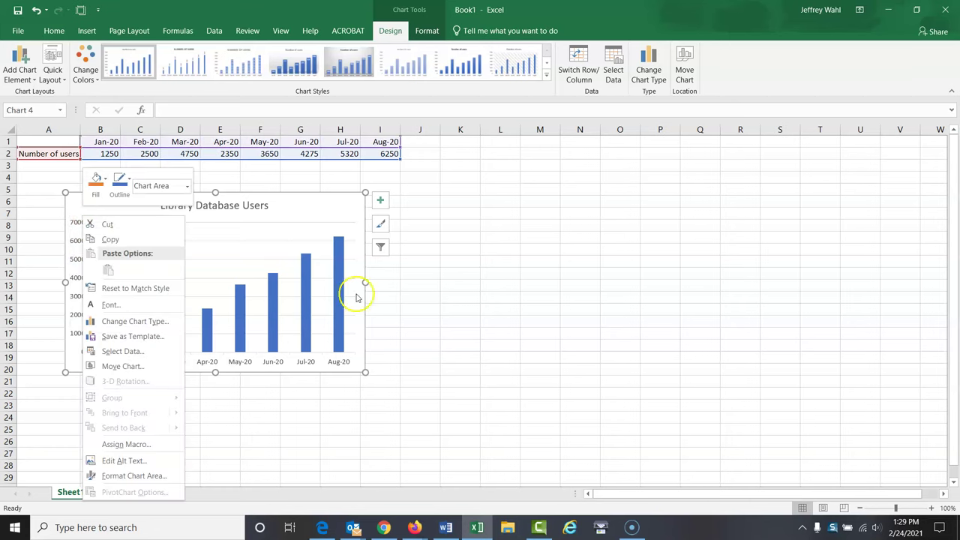
left_click(497, 309)
left_click(75, 242)
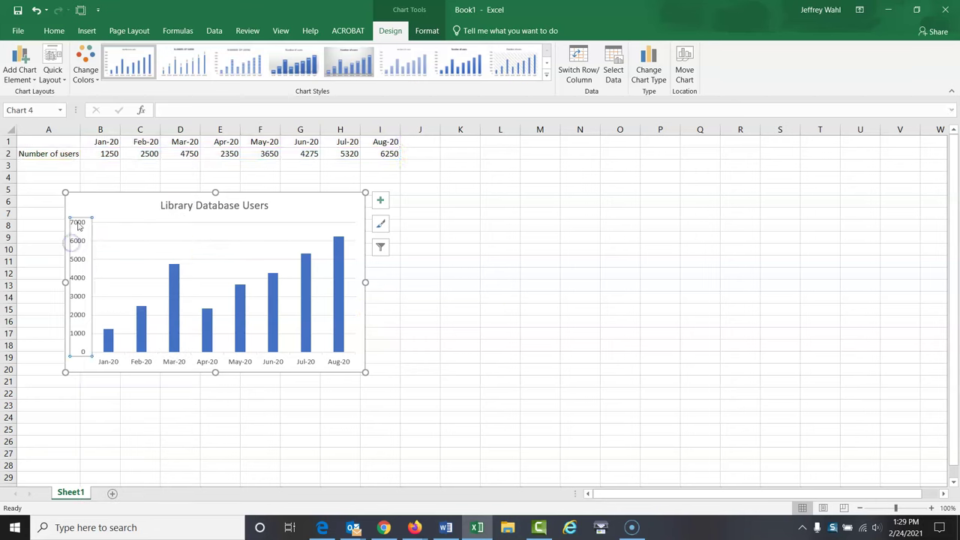
right_click(78, 218)
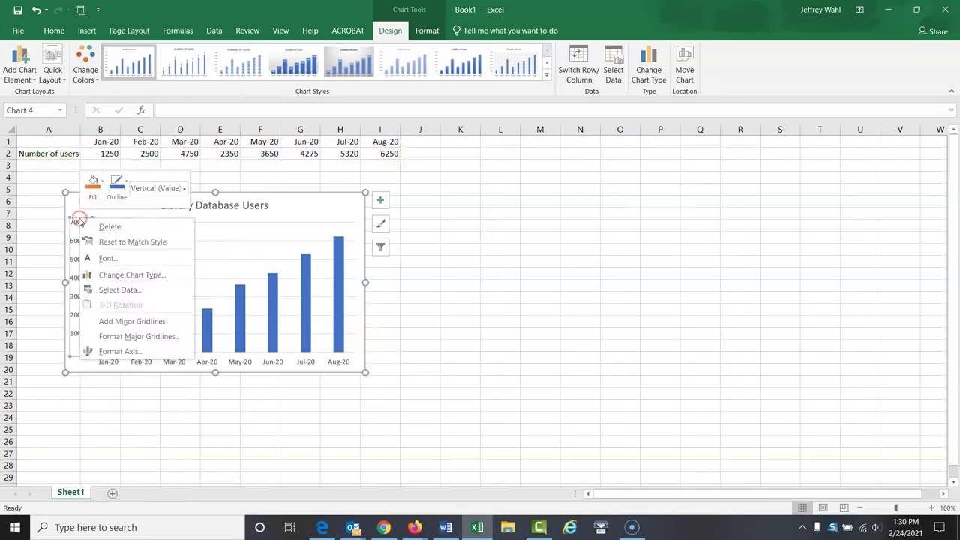
left_click(116, 352)
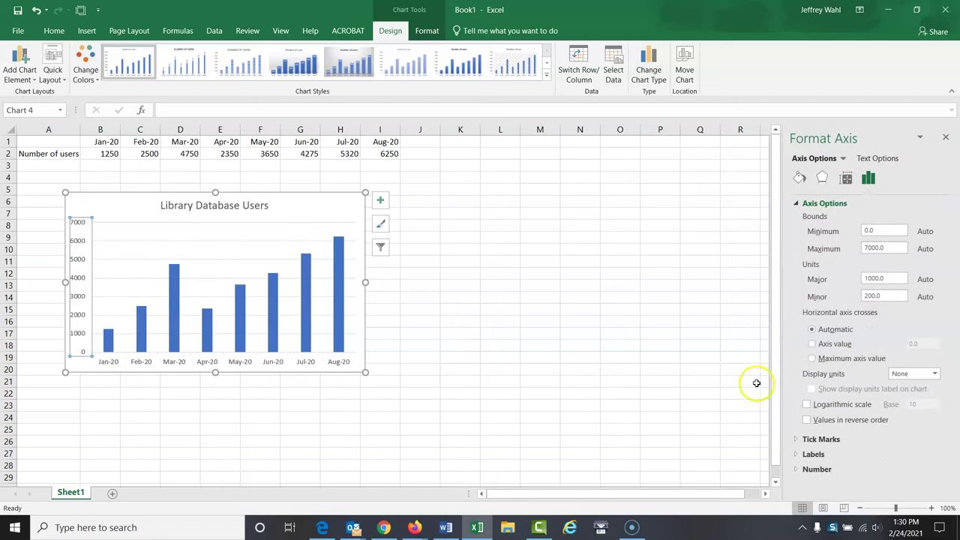
Format the value axis as Number with 1000 separator and 0 decimal places, then close the pane.
left_click(796, 471)
left_click_drag(947, 338, 947, 392)
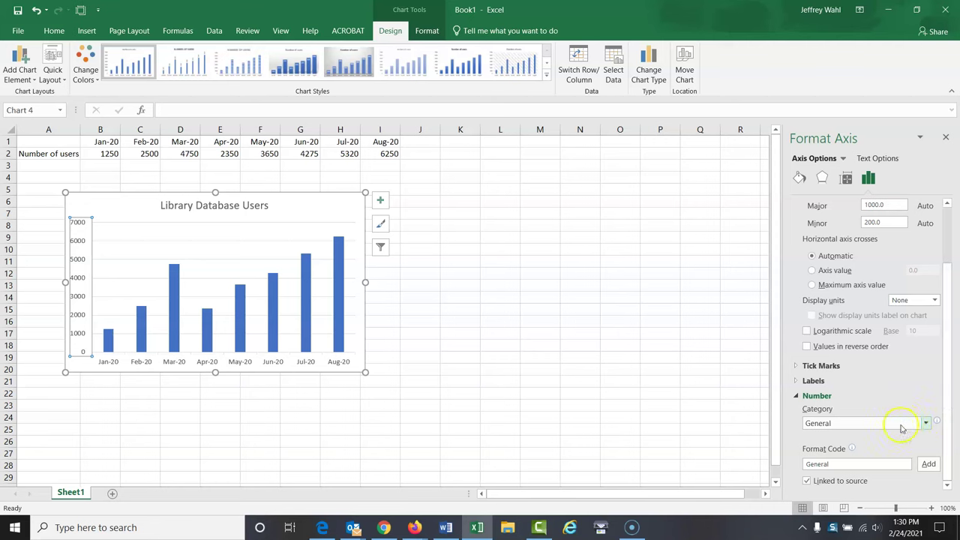
left_click(925, 424)
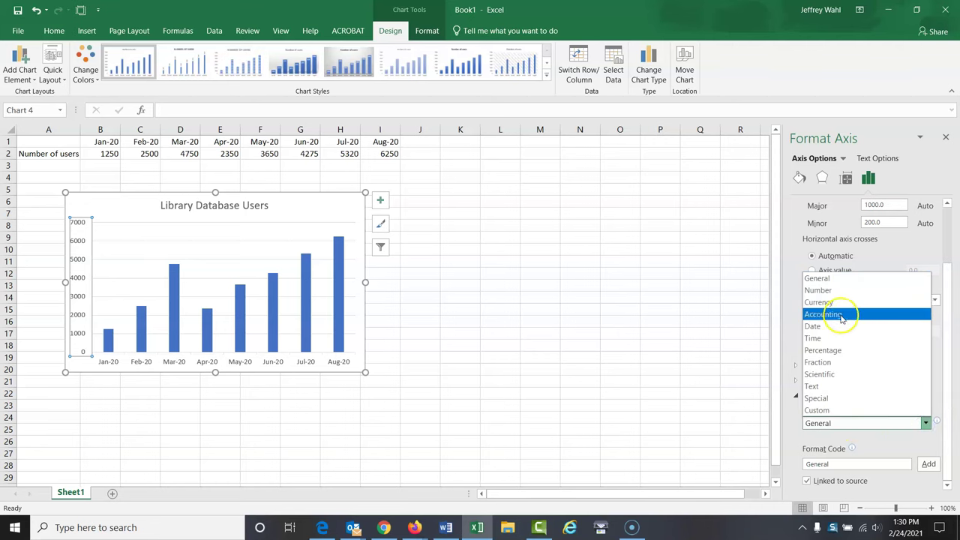
left_click(825, 293)
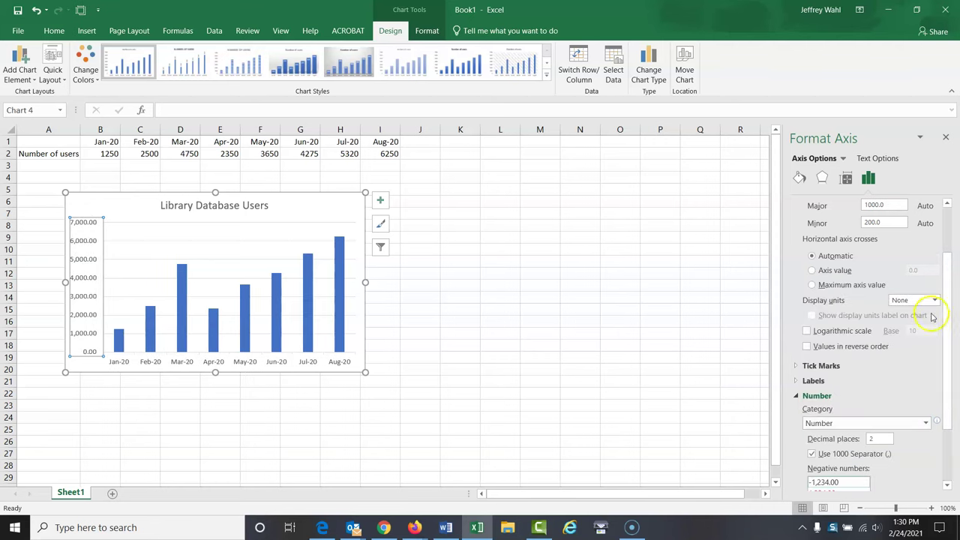
left_click_drag(944, 321, 945, 365)
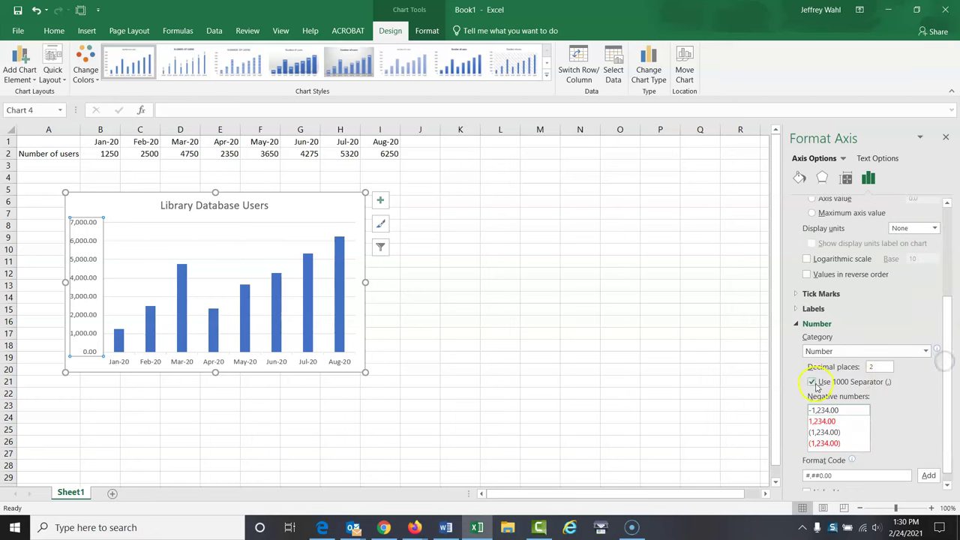
left_click_drag(878, 369, 861, 369)
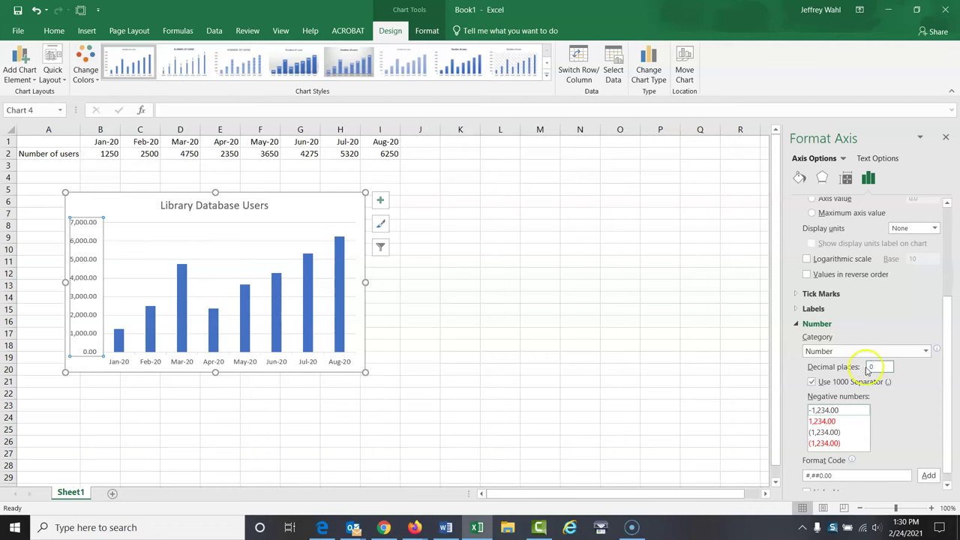
left_click(946, 139)
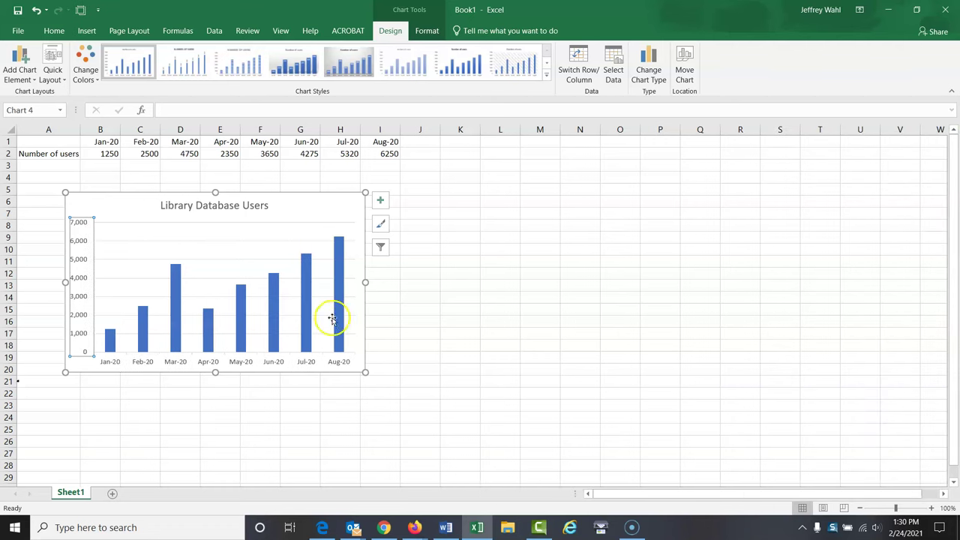
Select the whole 'Library Database Users' chart and copy it.
left_click(443, 325)
left_click(314, 216)
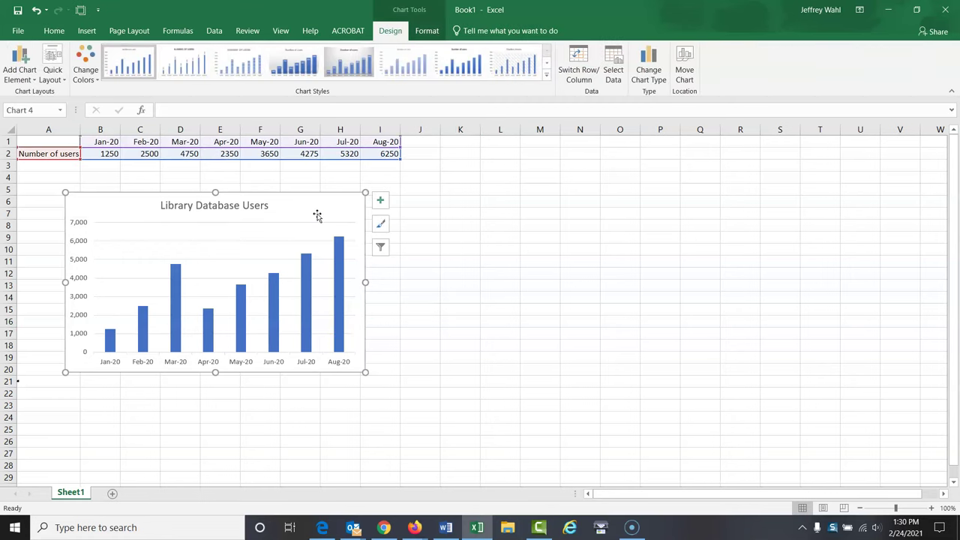
left_click(319, 186)
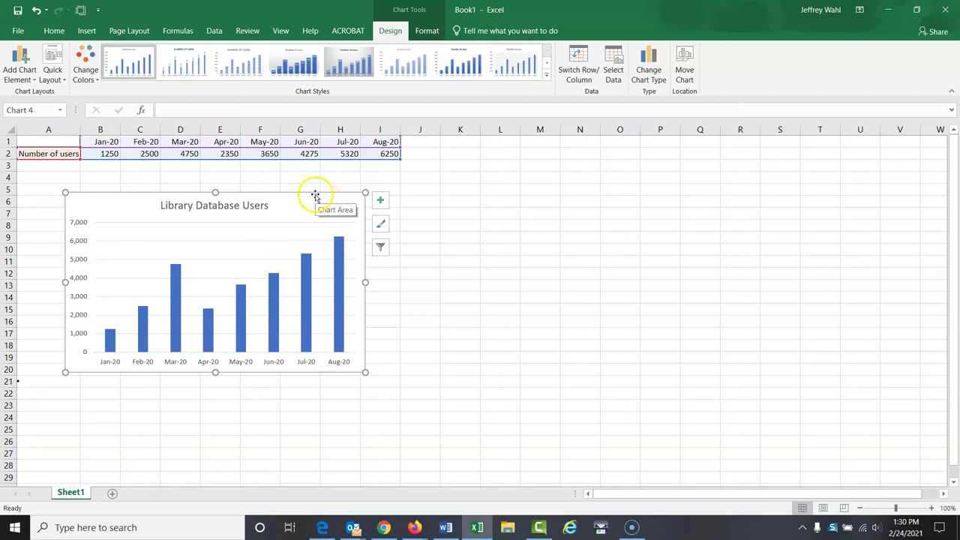
left_click(315, 194)
left_click(341, 218)
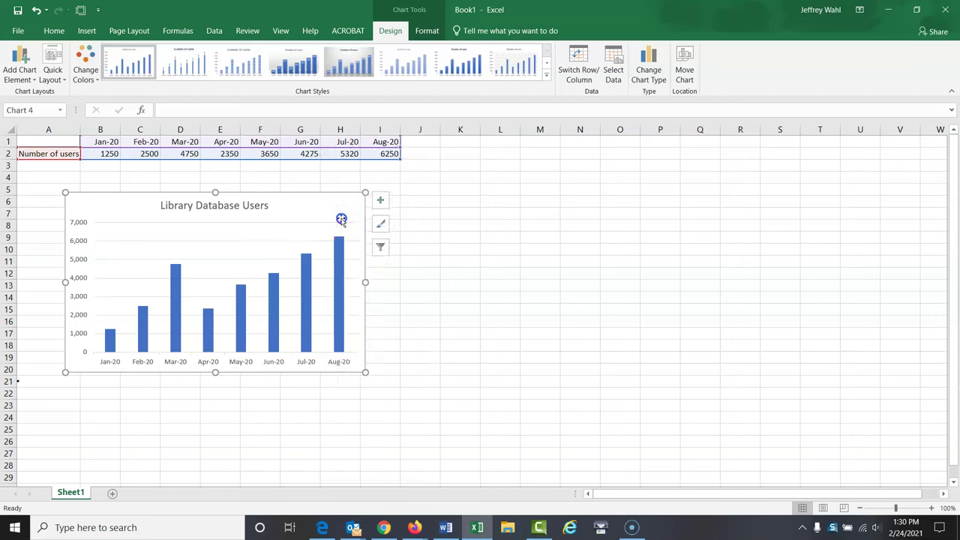
In Word, enter the 'Figure 1' label and the title 'Library Database Users by Month'.
left_click(446, 527)
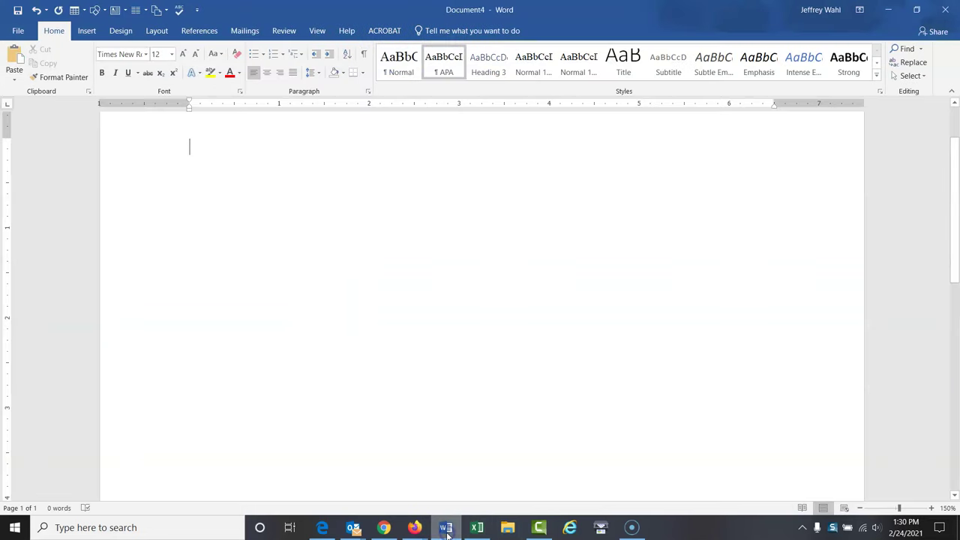
scroll(956, 188, "up", 1)
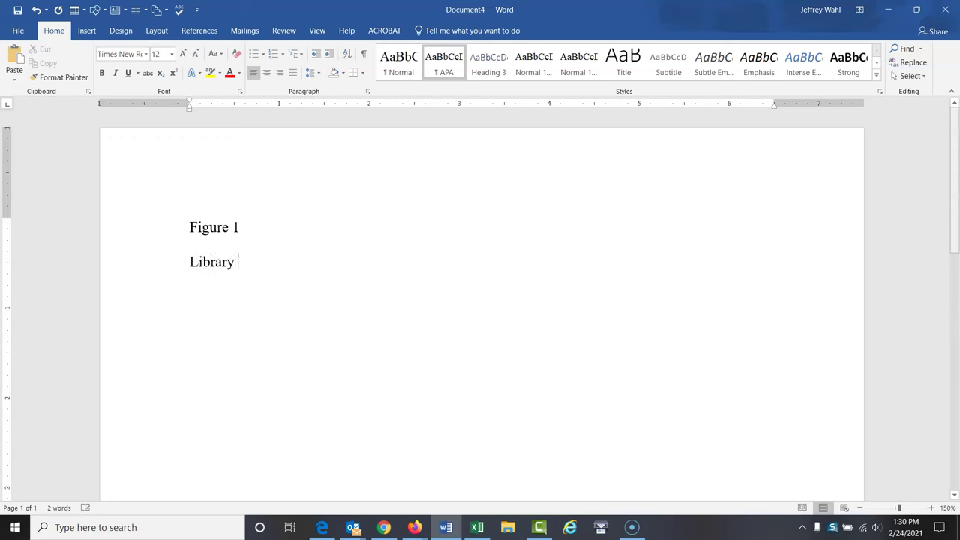
type("Database Users by Month")
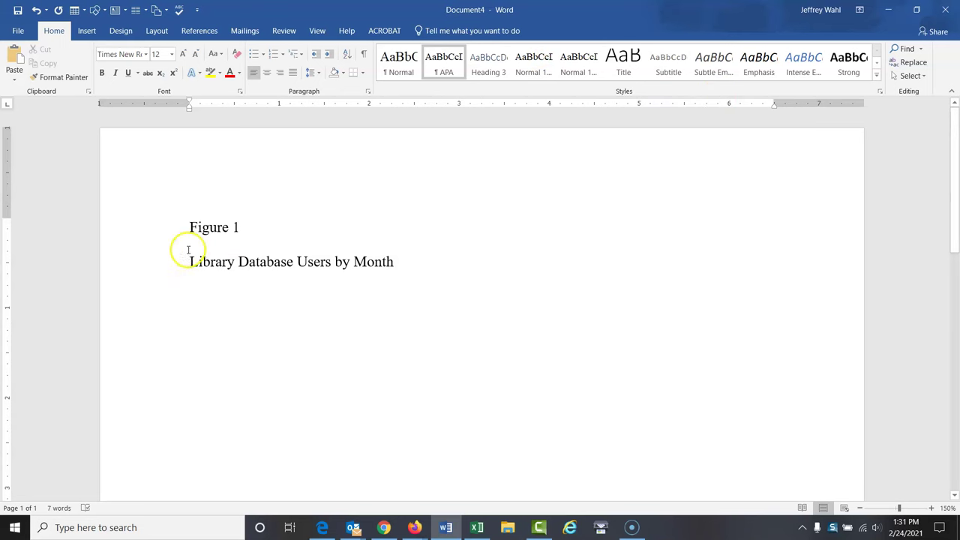
Italicize the title and bold the 'Figure 1' label, placing the cursor on the empty line below.
left_click_drag(190, 262, 361, 266)
left_click(115, 73)
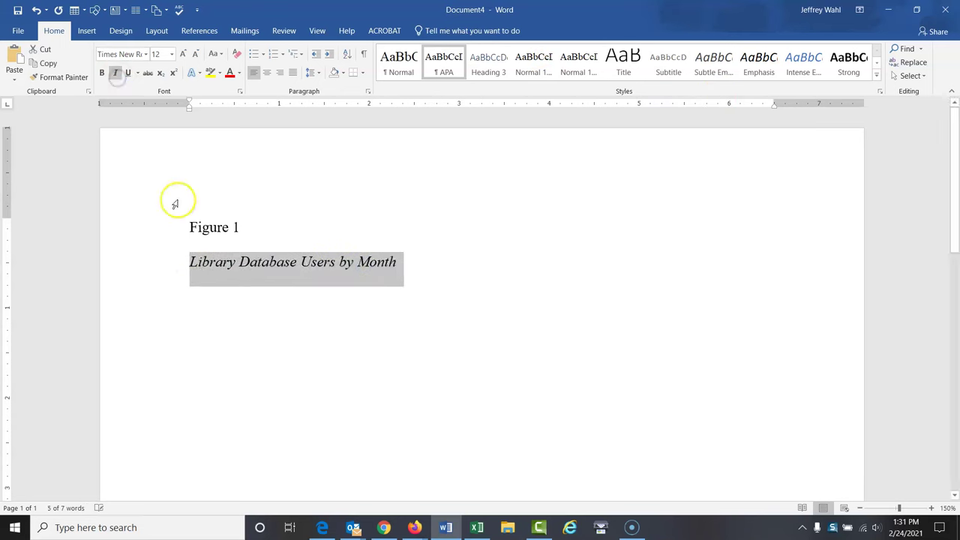
left_click_drag(191, 227, 240, 226)
left_click(102, 73)
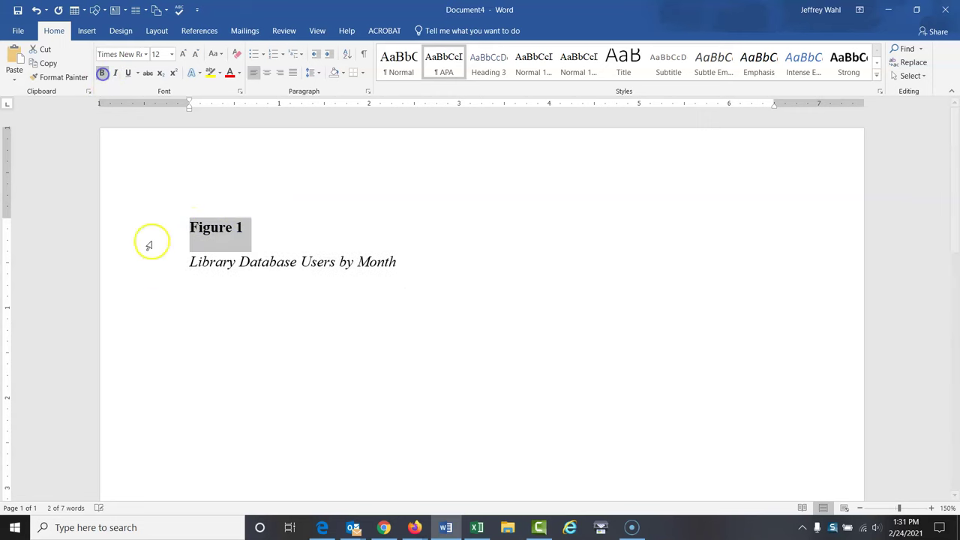
left_click(206, 295)
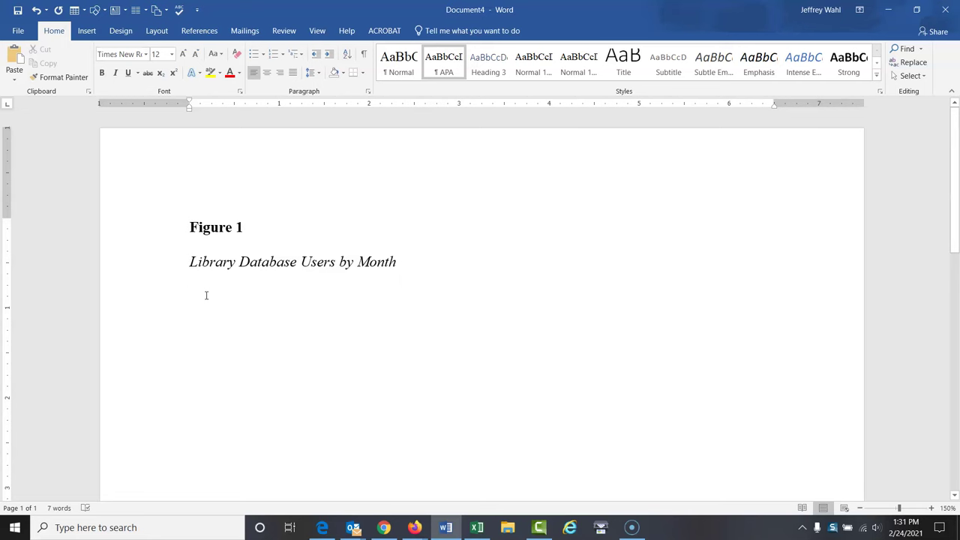
Paste the chart under the italic title and add an empty line after it.
key("ctrl+v")
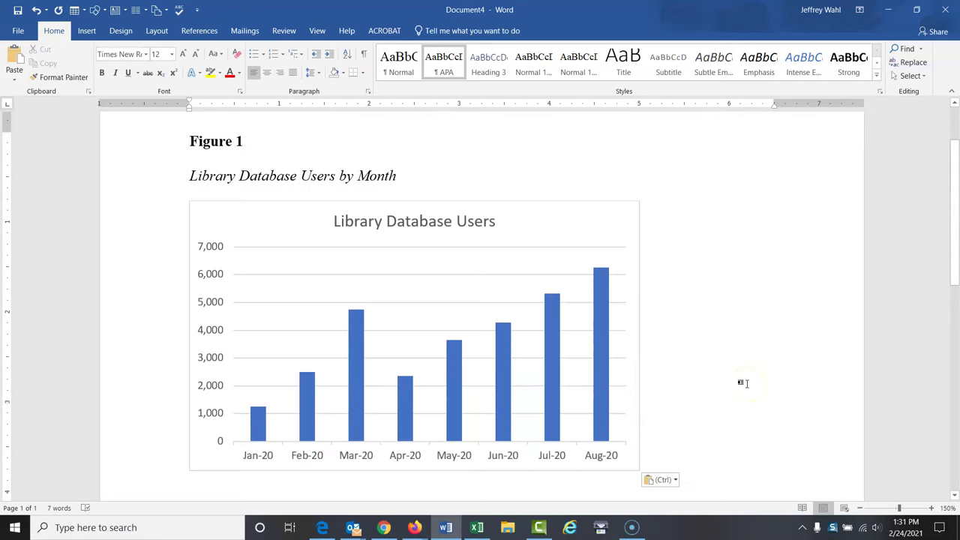
key("Return")
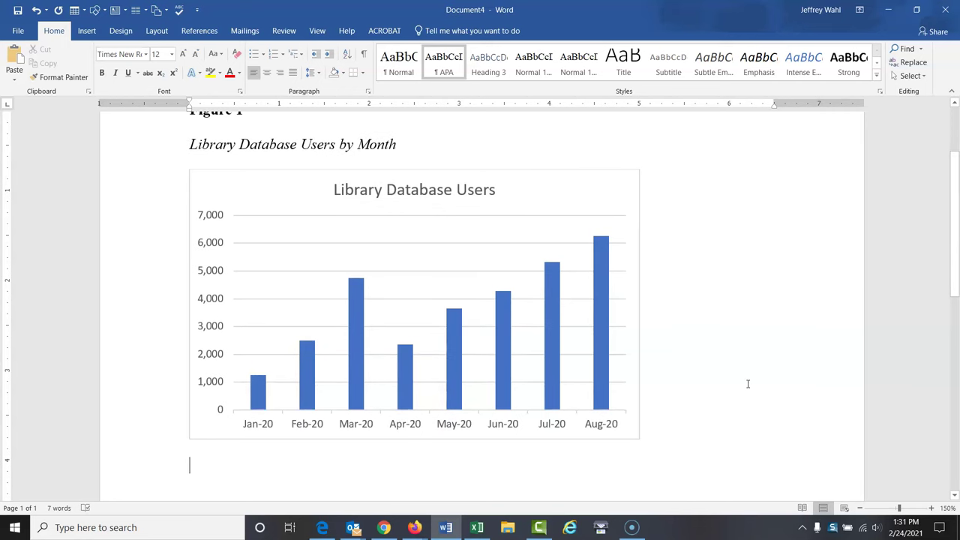
Type the note 'Note. Database users include the library's databases, regardless of vendor, platform, or type of database.'.
type("Note")
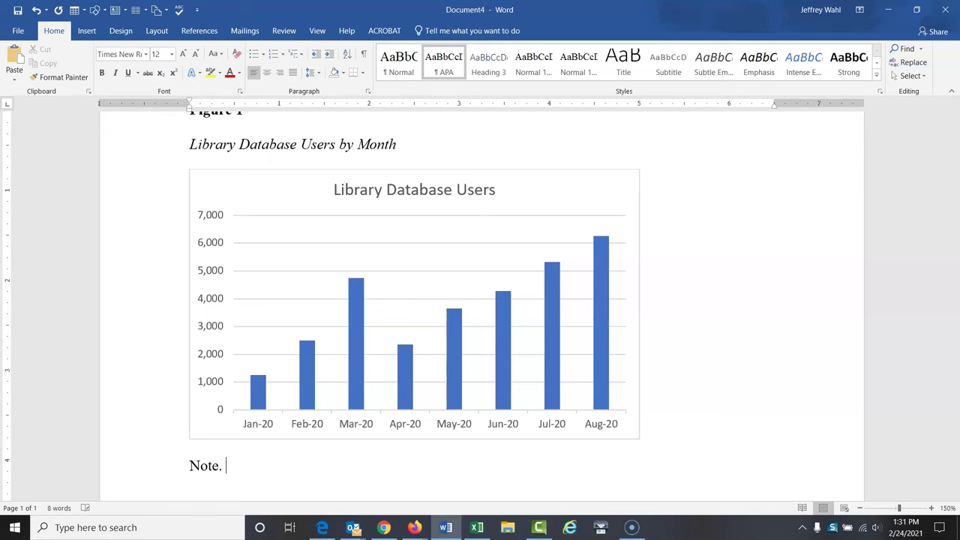
type(". Database users inlude users of all")
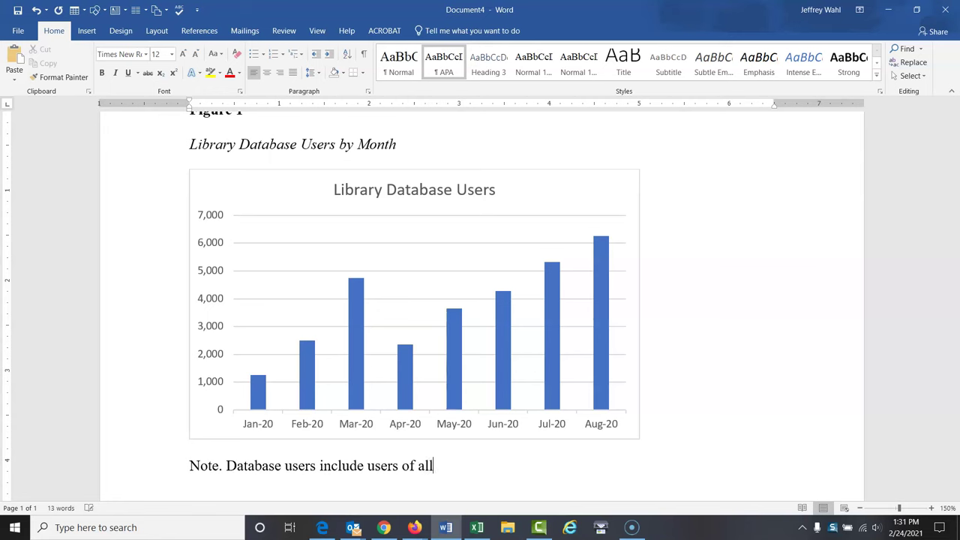
type("the library")
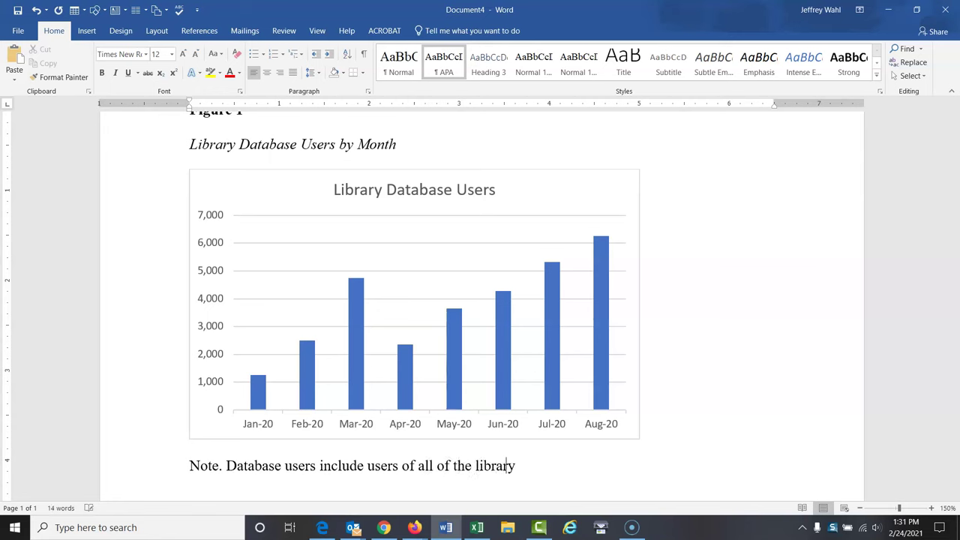
type("'s databases, regardls")
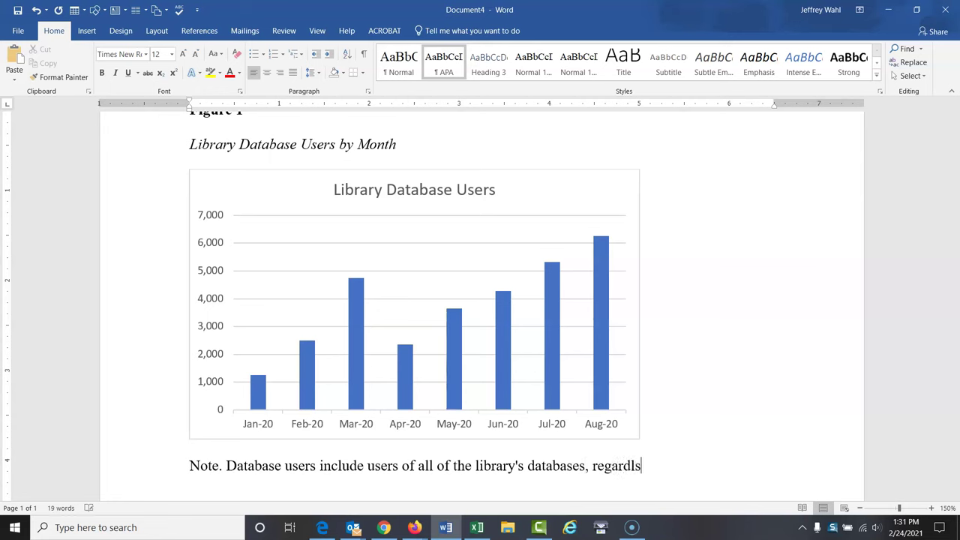
type("of vendor, plat")
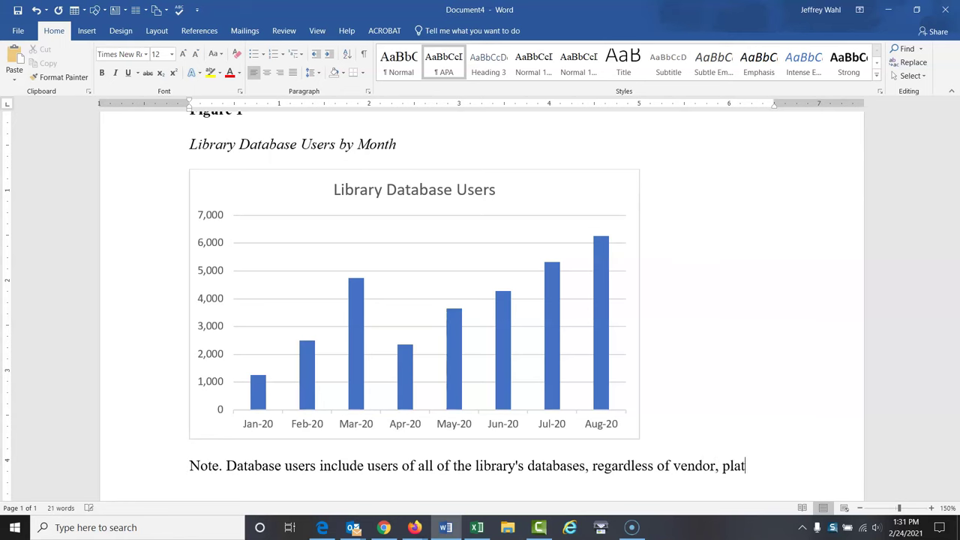
type("form, or type ")
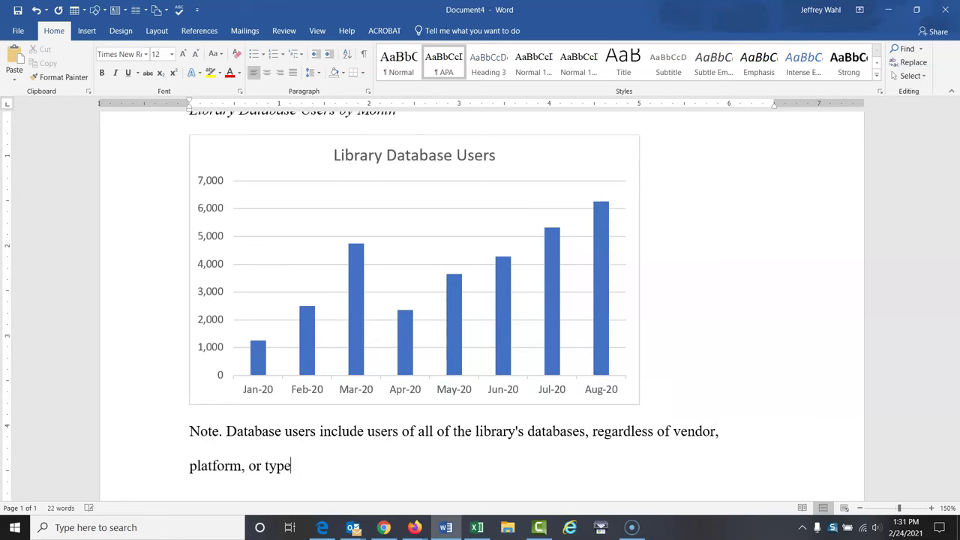
type("of database.")
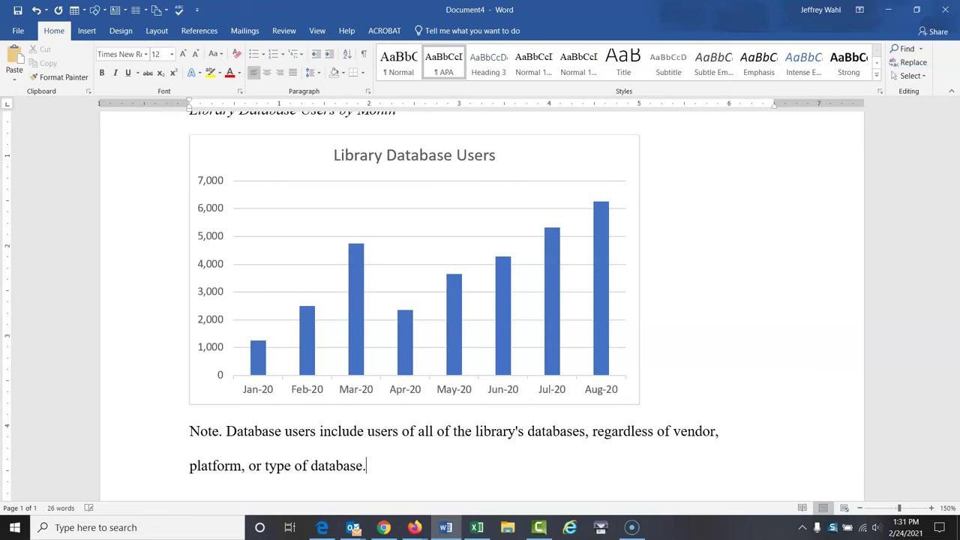
left_click(718, 240)
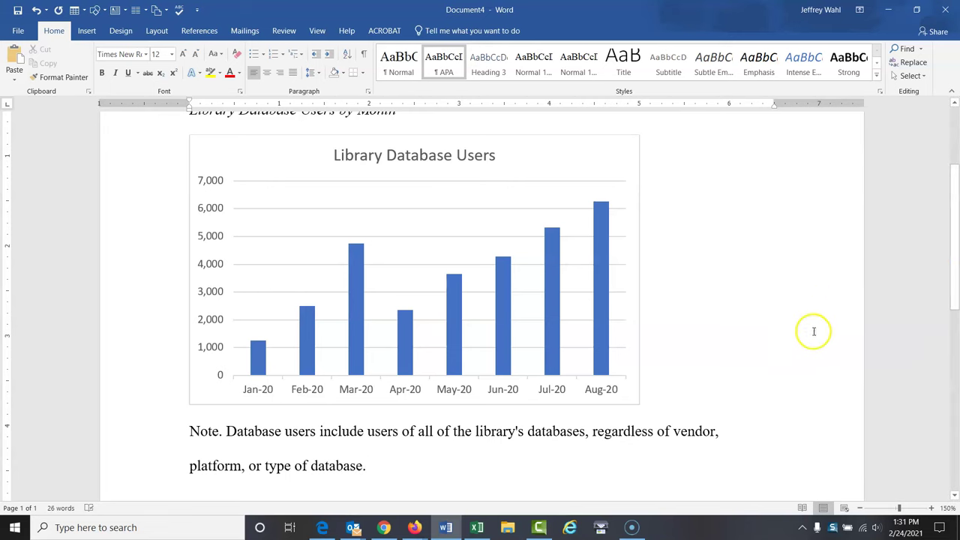
Make the pasted chart slightly narrower using its top-right corner handle.
left_click_drag(956, 302, 957, 274)
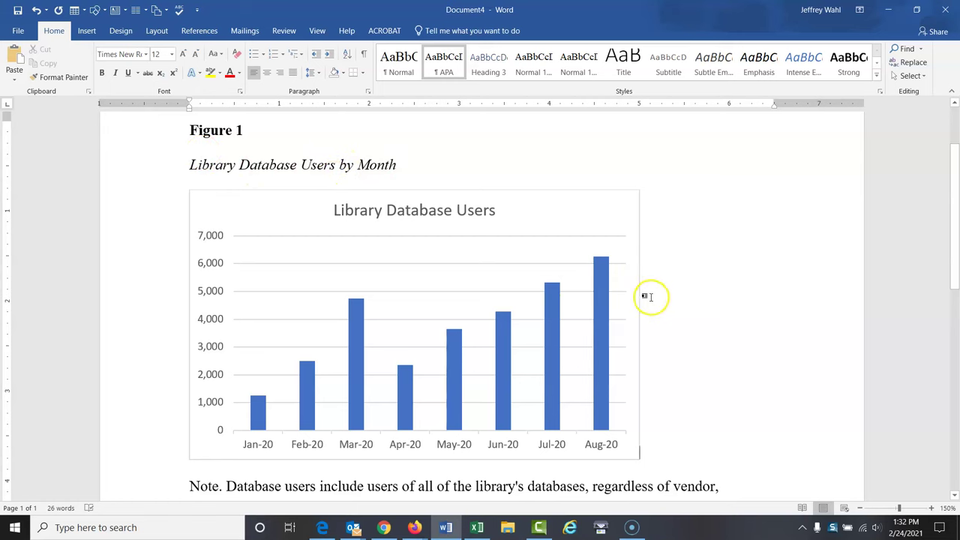
left_click(634, 238)
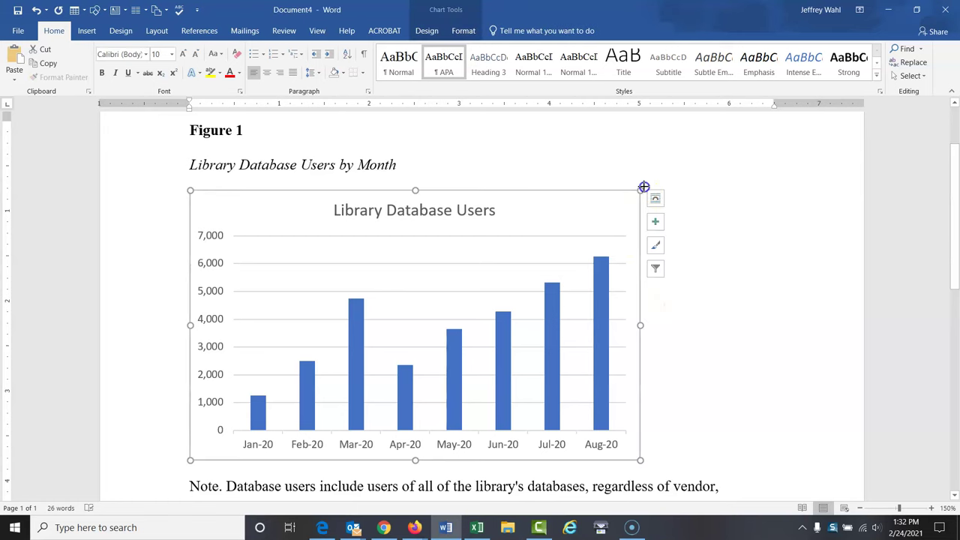
left_click_drag(651, 184, 618, 193)
left_click(683, 202)
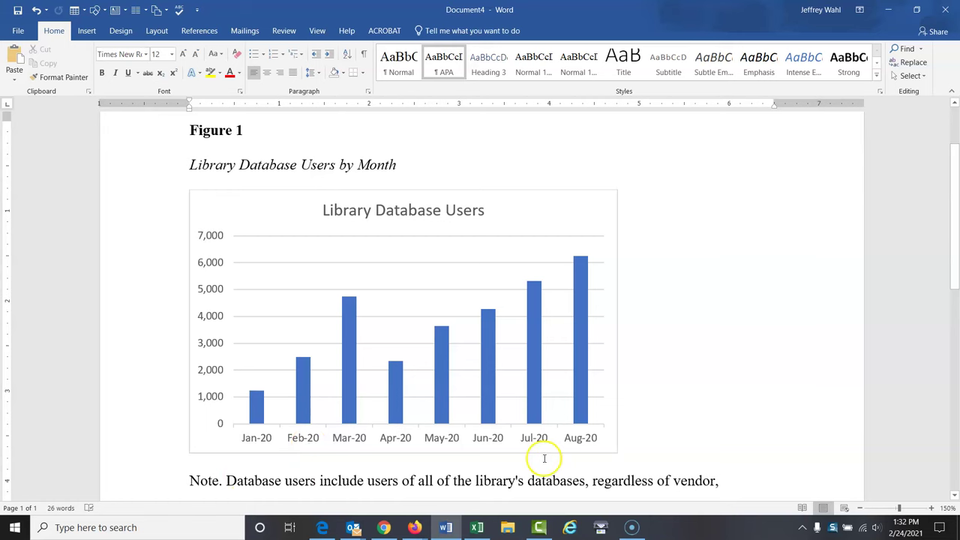